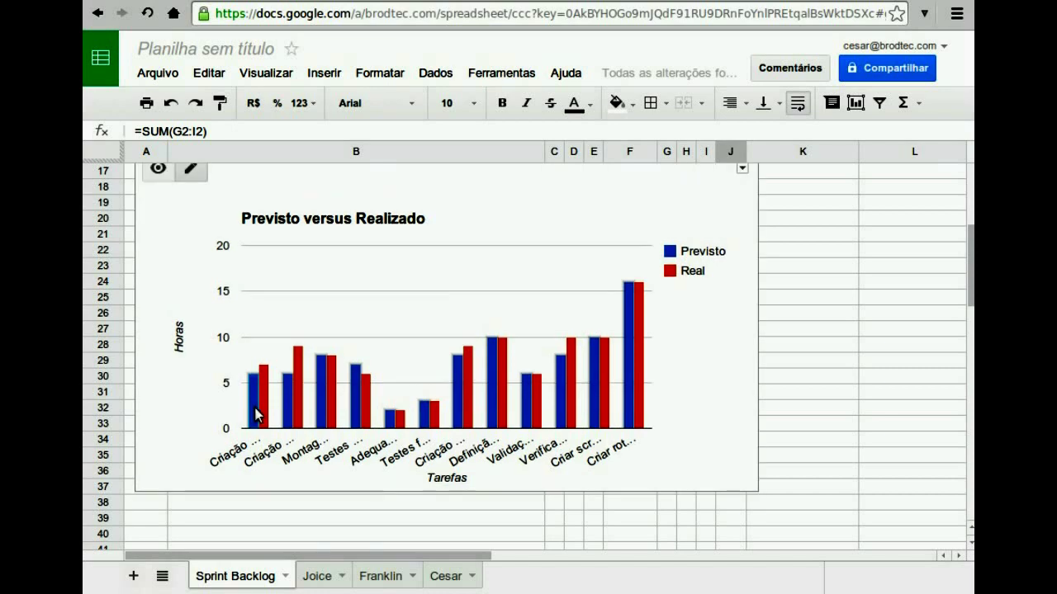
Examine the Previsto and Real series in the Previsto versus Realizado chart and the sprint backlog table above it
{"action": "left_click", "coordinate": [255, 413]}
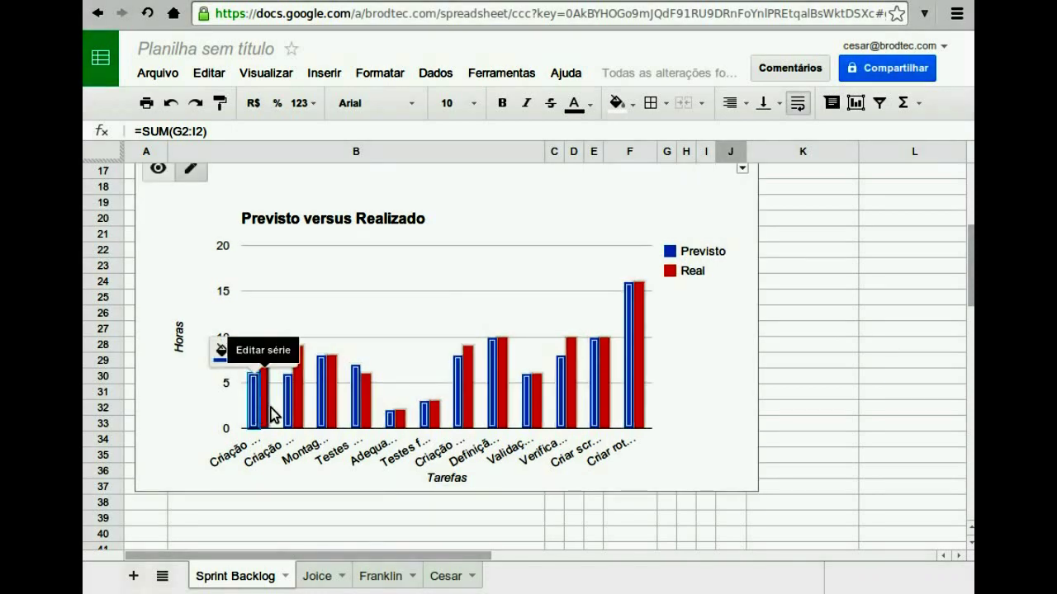
{"action": "left_click", "coordinate": [265, 408]}
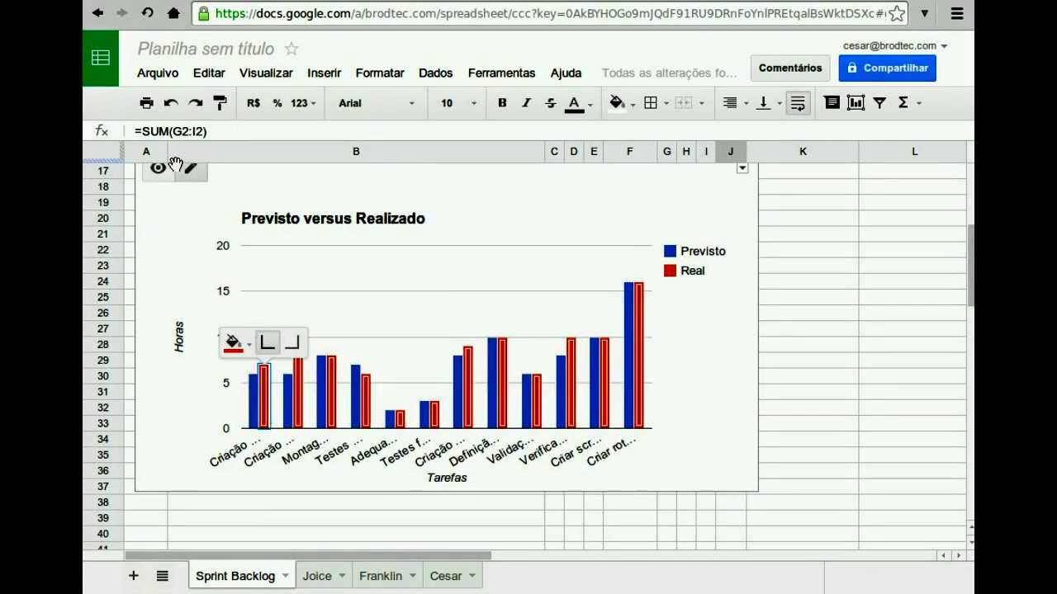
{"action": "left_click", "coordinate": [157, 177]}
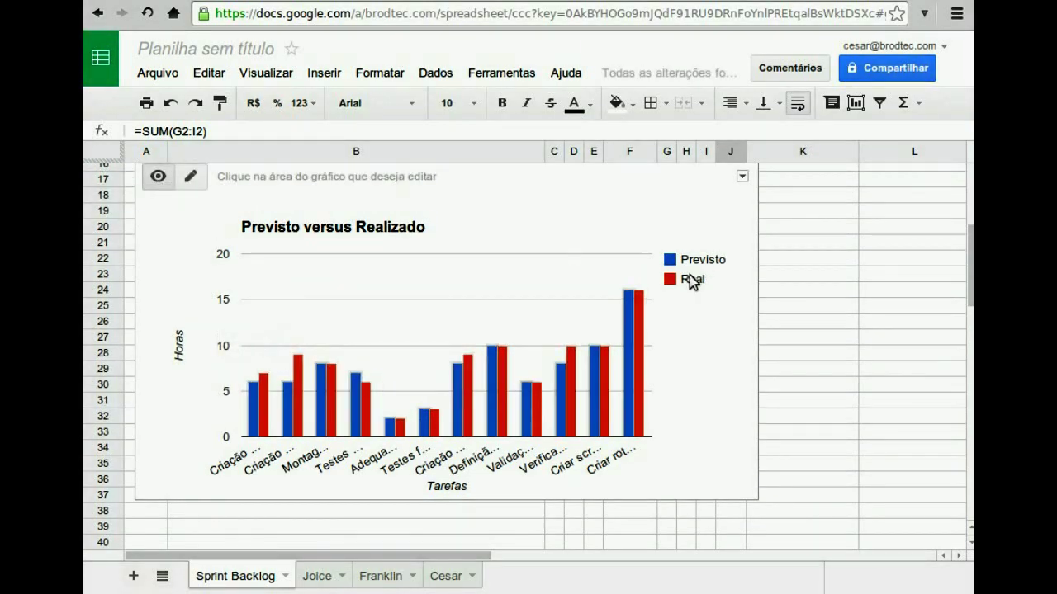
{"action": "scroll", "coordinate": [971, 277], "scroll_direction": "up", "scroll_amount": 2}
{"action": "left_click_drag", "start_coordinate": [971, 277], "coordinate": [971, 200]}
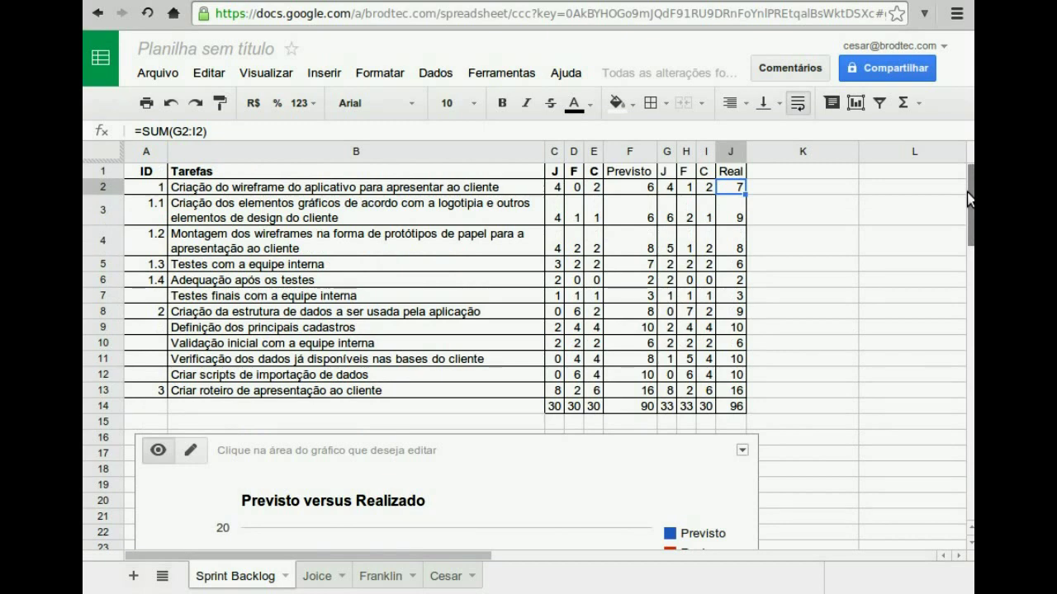
On the first team member's sheet, label the totals row in B14 as "Horas consumidas"
{"action": "left_click", "coordinate": [312, 581]}
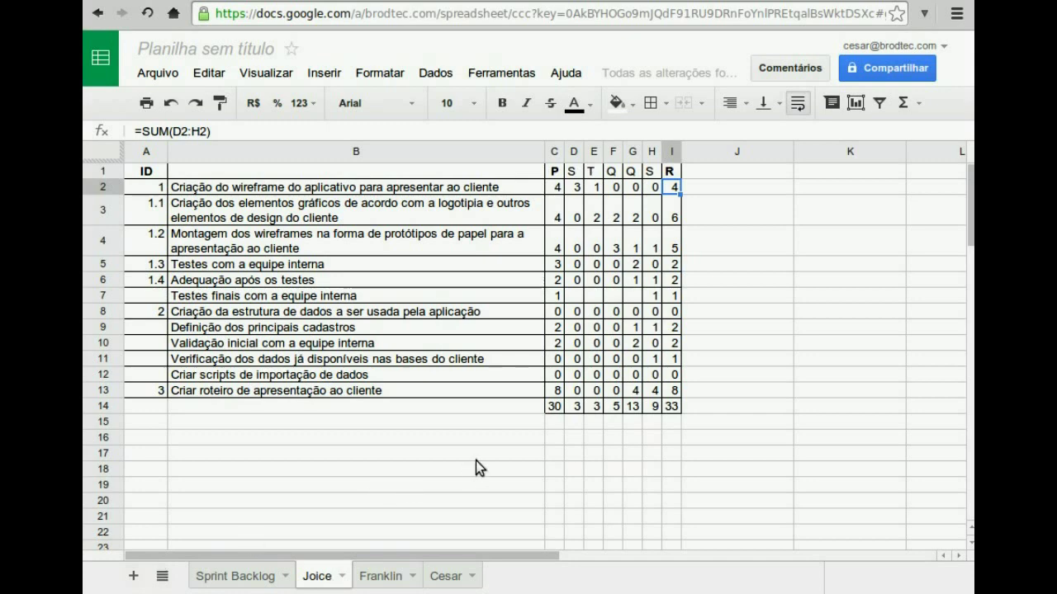
{"action": "left_click", "coordinate": [557, 407]}
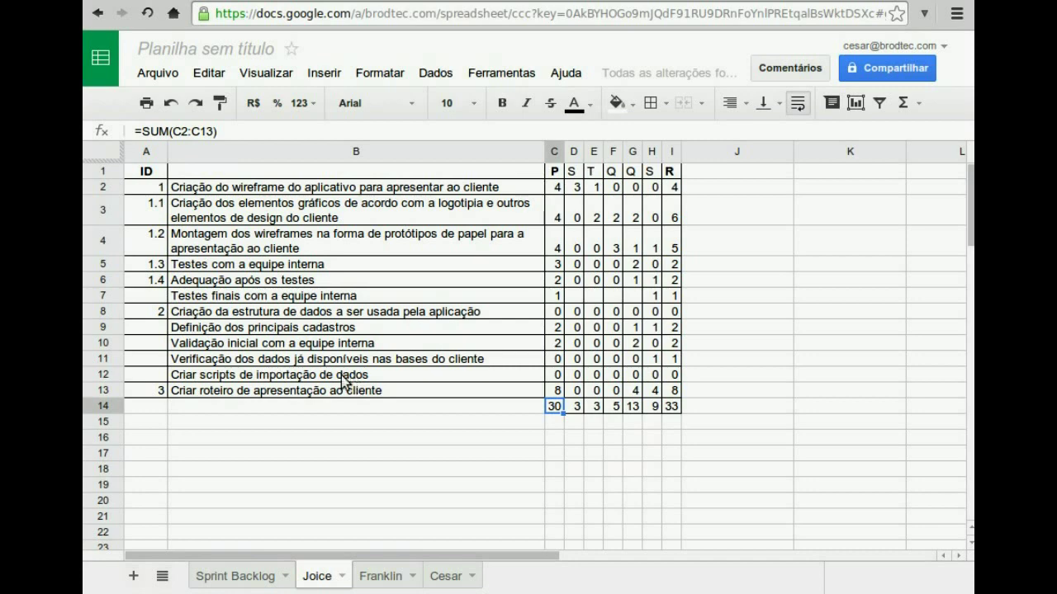
{"action": "left_click", "coordinate": [288, 406]}
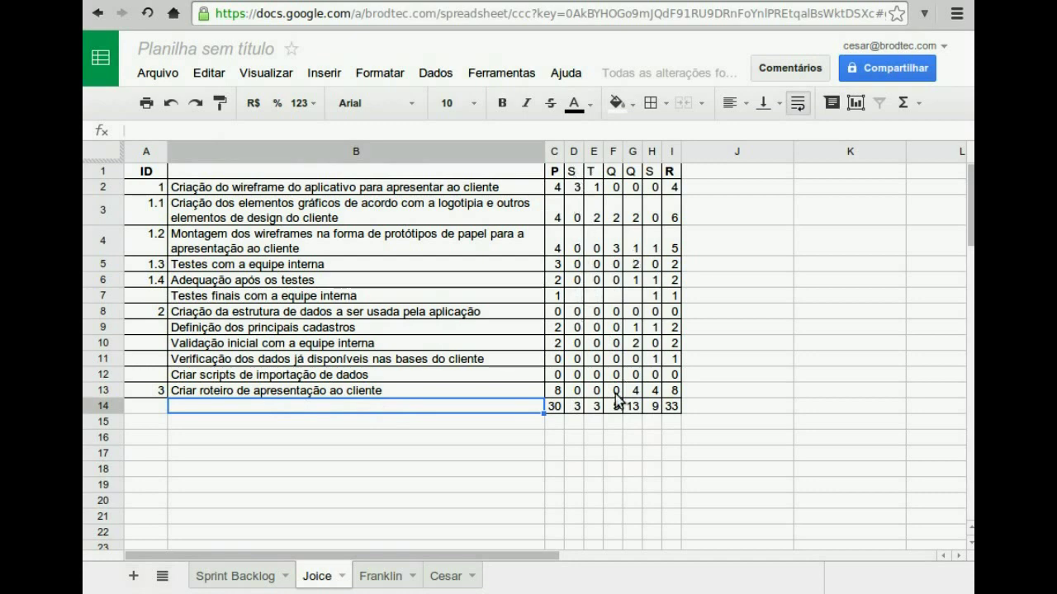
{"action": "type", "text": "G"}
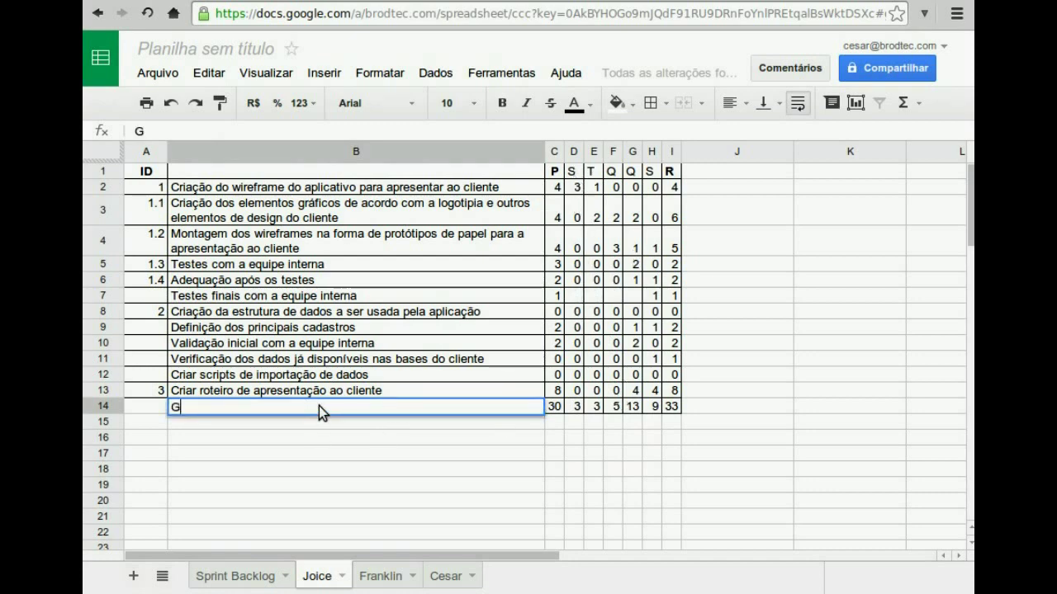
{"action": "key", "text": "BackSpace"}
{"action": "type", "text": "Horas co"}
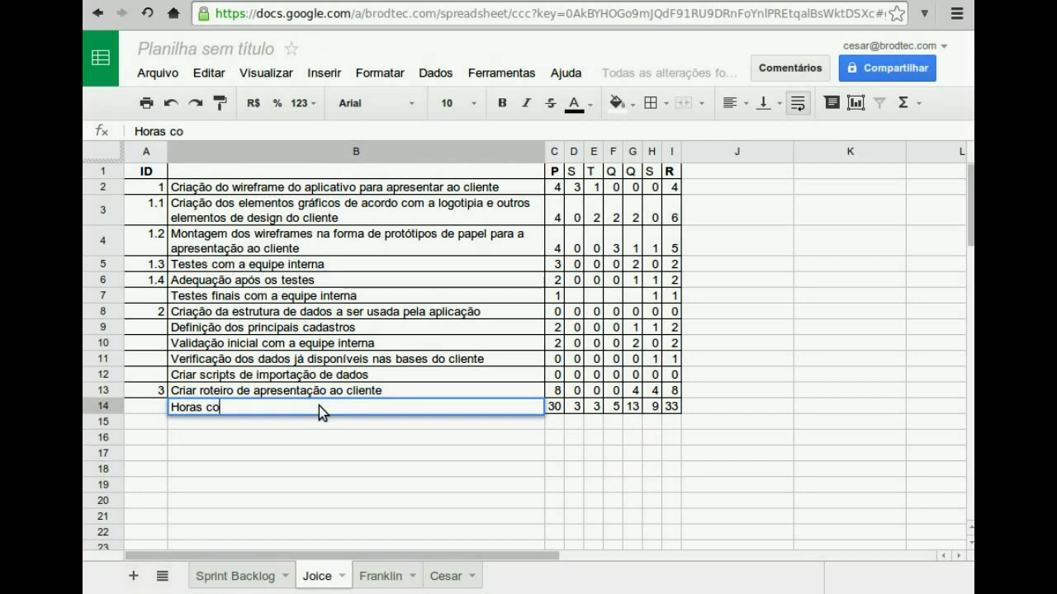
{"action": "type", "text": "nsumid"}
{"action": "type", "text": "as"}
{"action": "key", "text": "Return"}
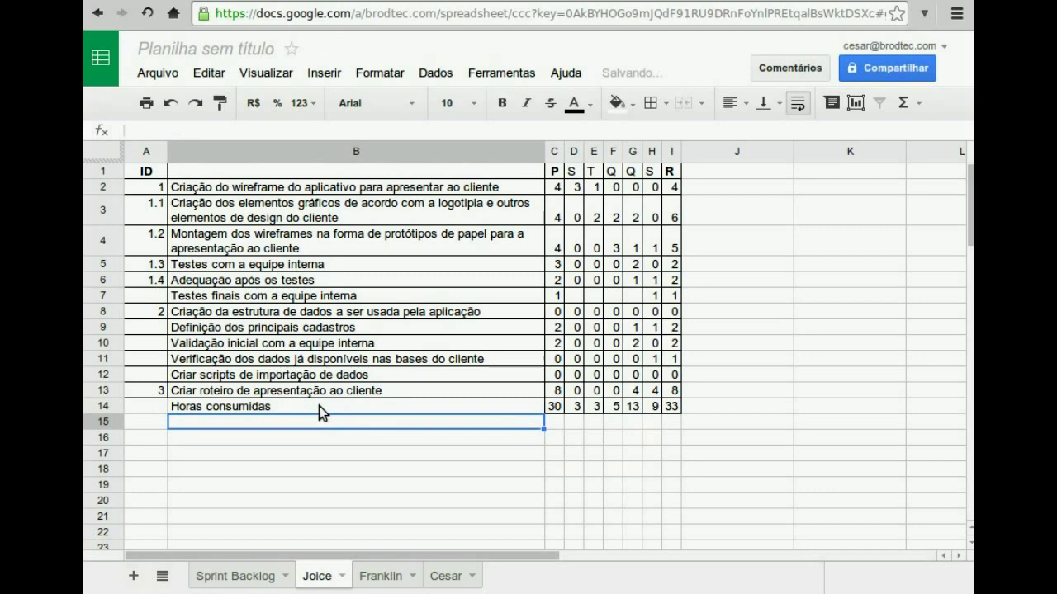
Label the row below the consumed hours, in B15, as "Horas restantes"
{"action": "type", "text": "H"}
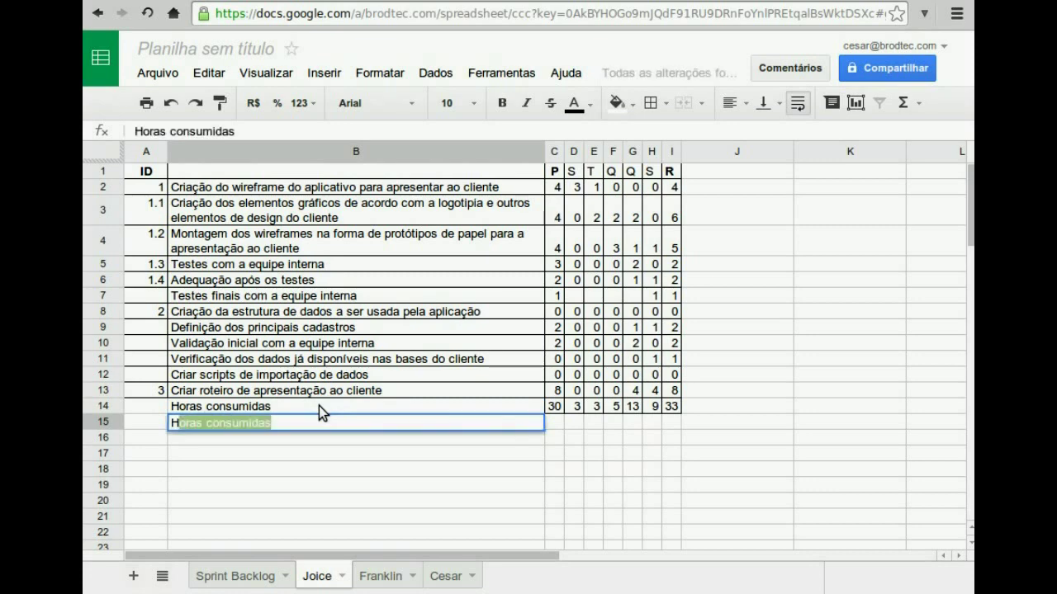
{"action": "type", "text": "oras"}
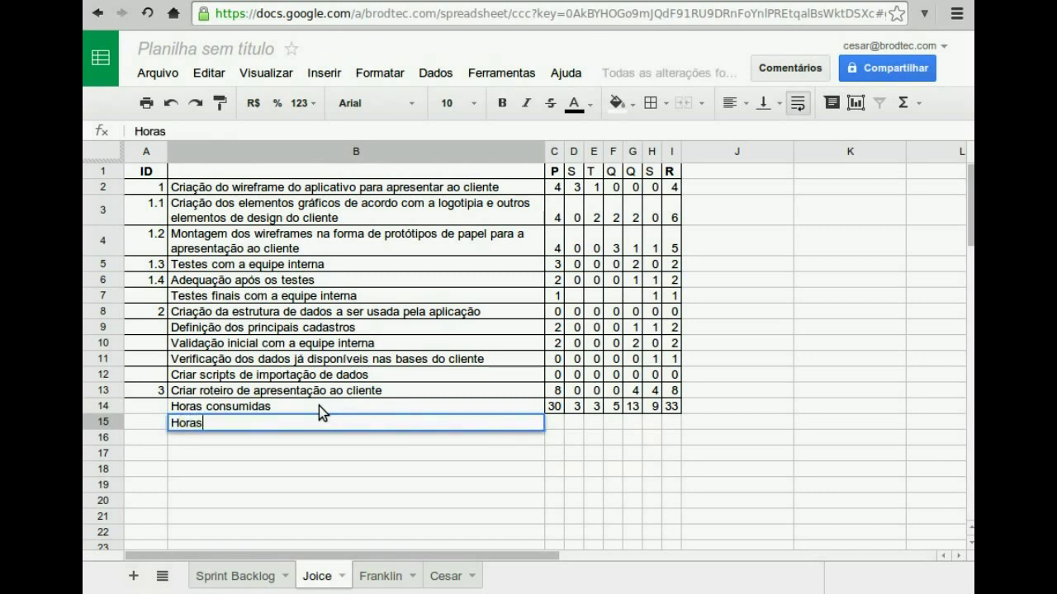
{"action": "type", "text": " restantes"}
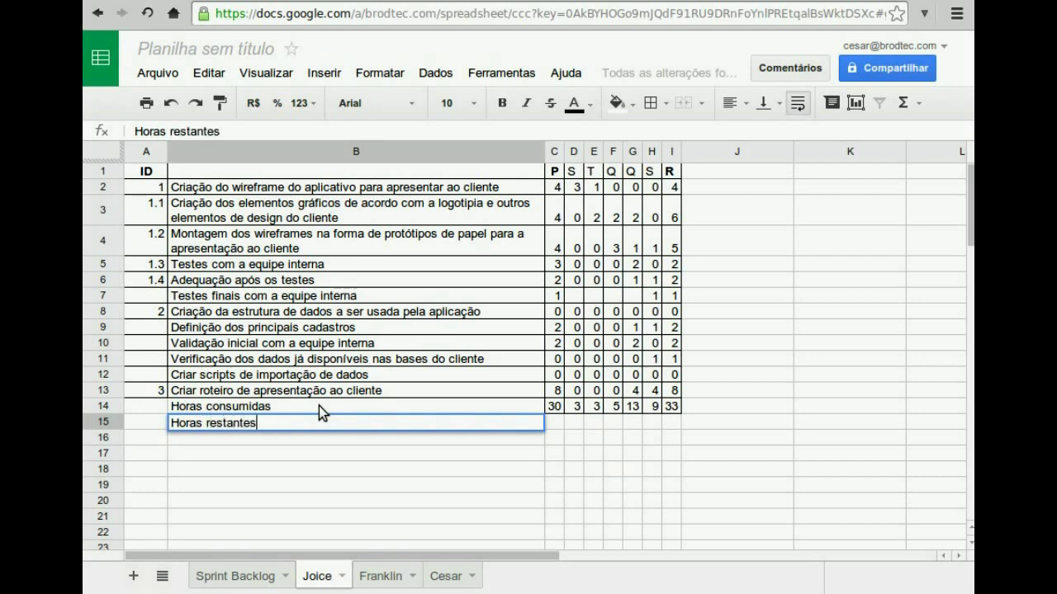
{"action": "left_click", "coordinate": [576, 426]}
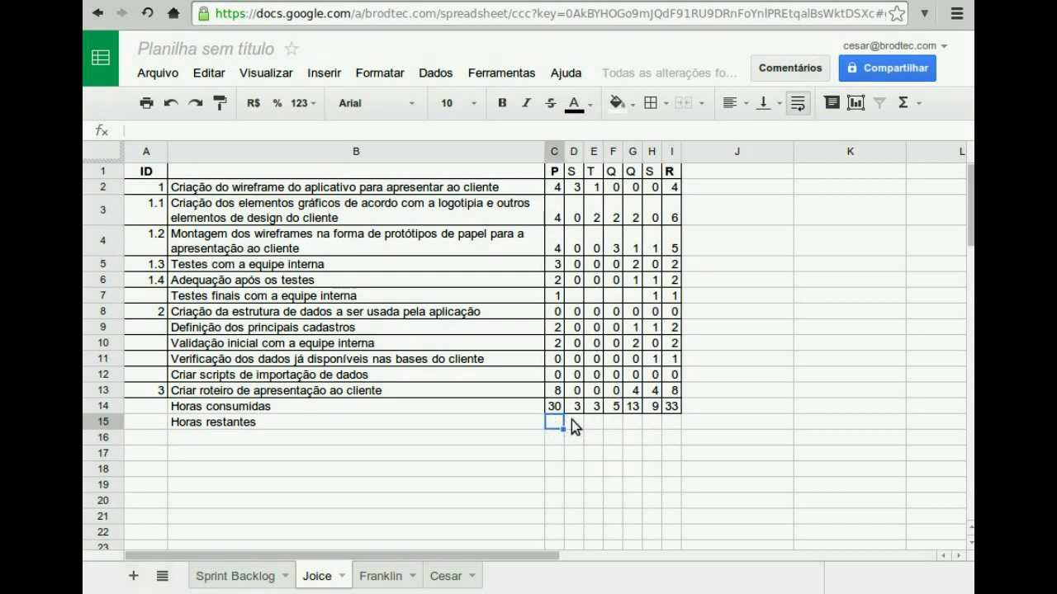
Enter the formula =C14 in C15 as the starting value of the remaining hours
{"action": "left_click", "coordinate": [550, 420]}
{"action": "type", "text": "="}
{"action": "left_click", "coordinate": [554, 407]}
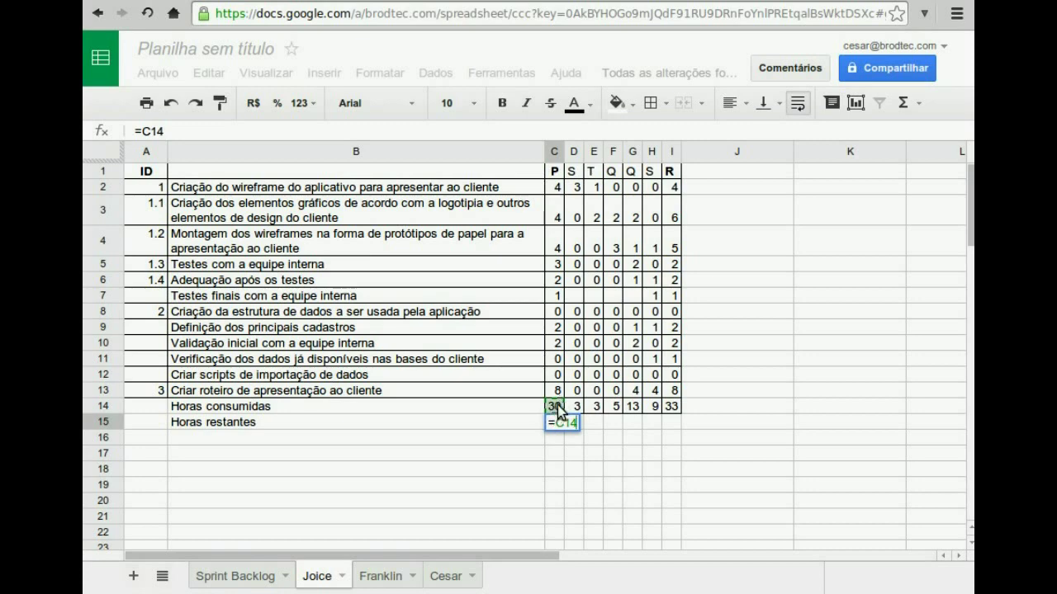
{"action": "key", "text": "Return"}
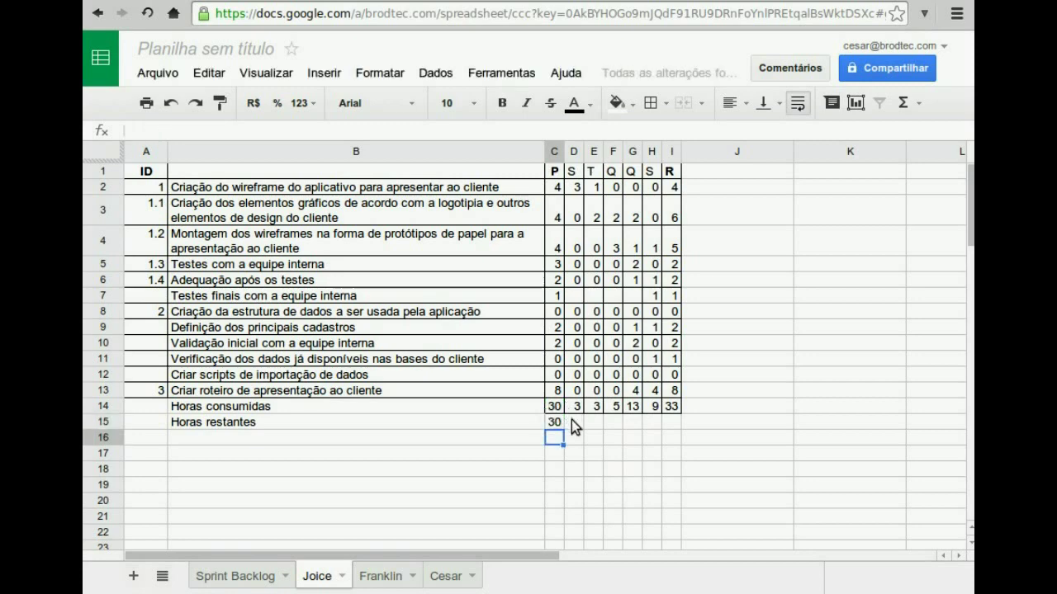
Enter the formula =C15-D14 in D15 to calculate the first day's remaining hours
{"action": "left_click", "coordinate": [572, 422]}
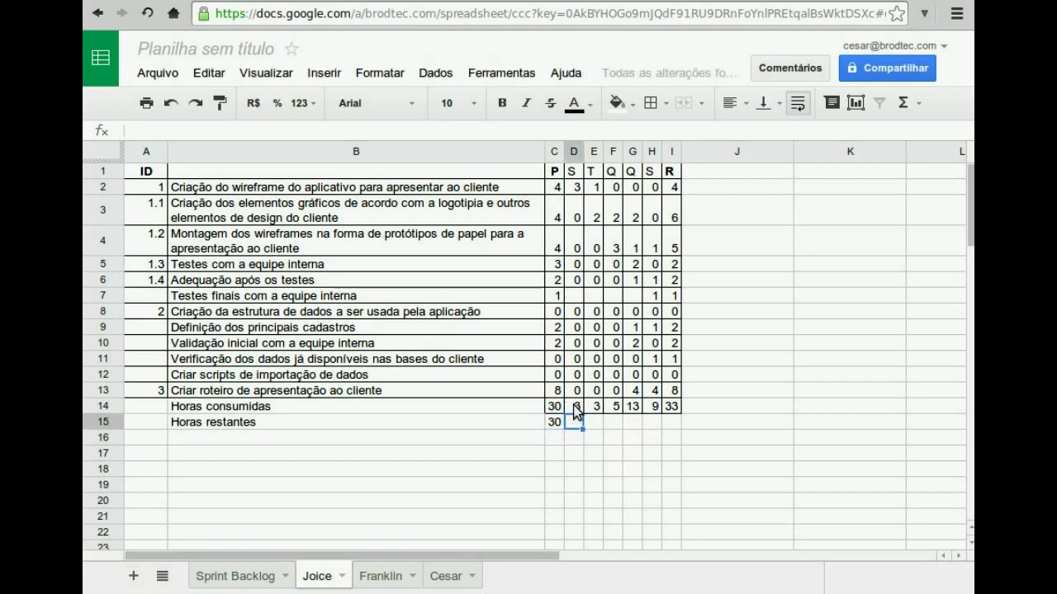
{"action": "type", "text": "="}
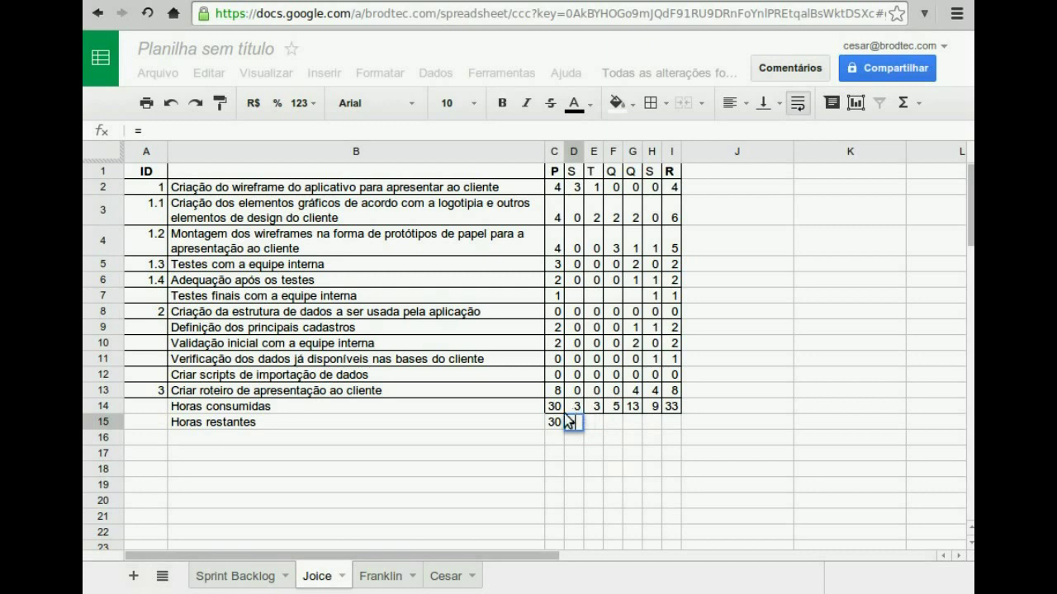
{"action": "left_click", "coordinate": [556, 422]}
{"action": "type", "text": "-"}
{"action": "left_click", "coordinate": [574, 406]}
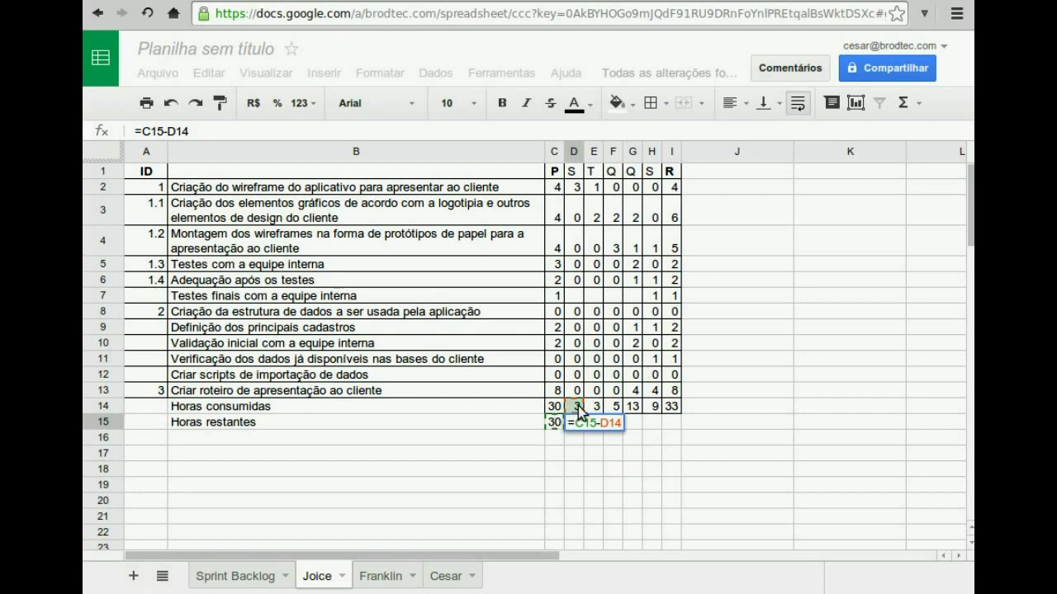
{"action": "key", "text": "Return"}
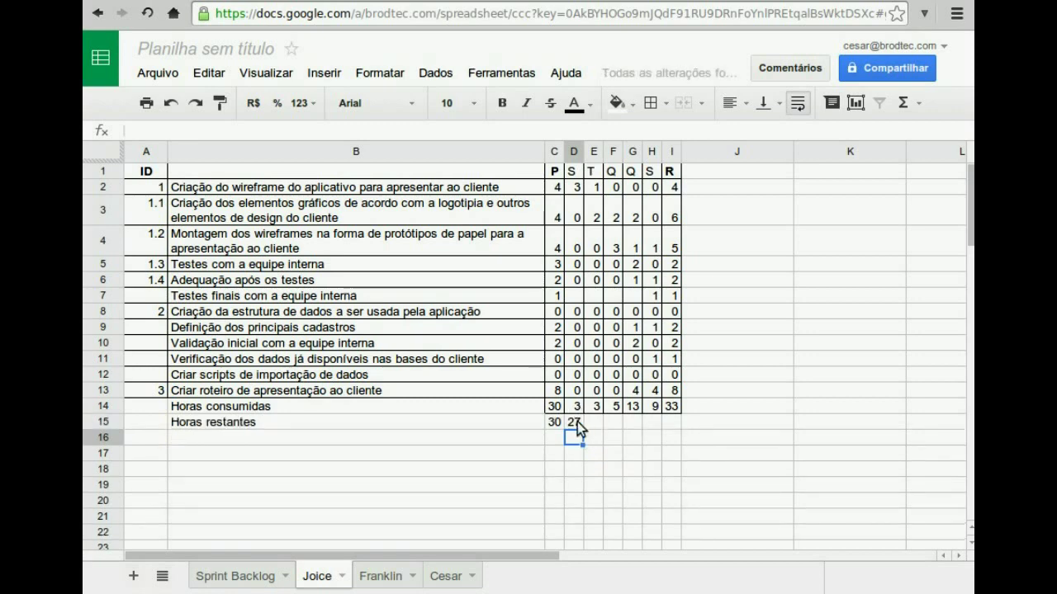
Fill the D15 formula across row 15 through column I and clear the copy in I15
{"action": "left_click", "coordinate": [577, 422]}
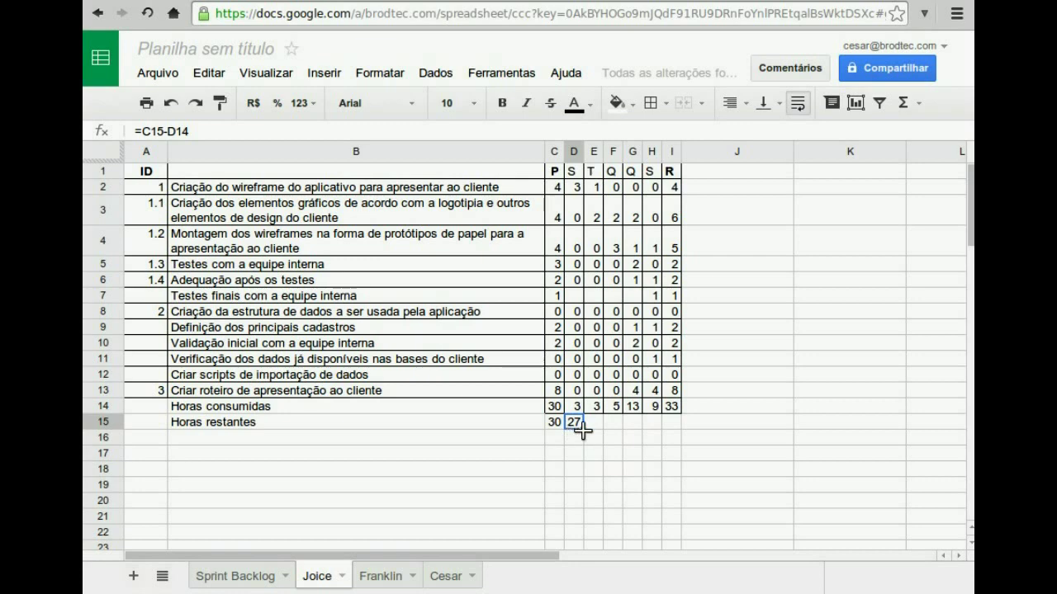
{"action": "left_click_drag", "start_coordinate": [583, 430], "coordinate": [666, 424]}
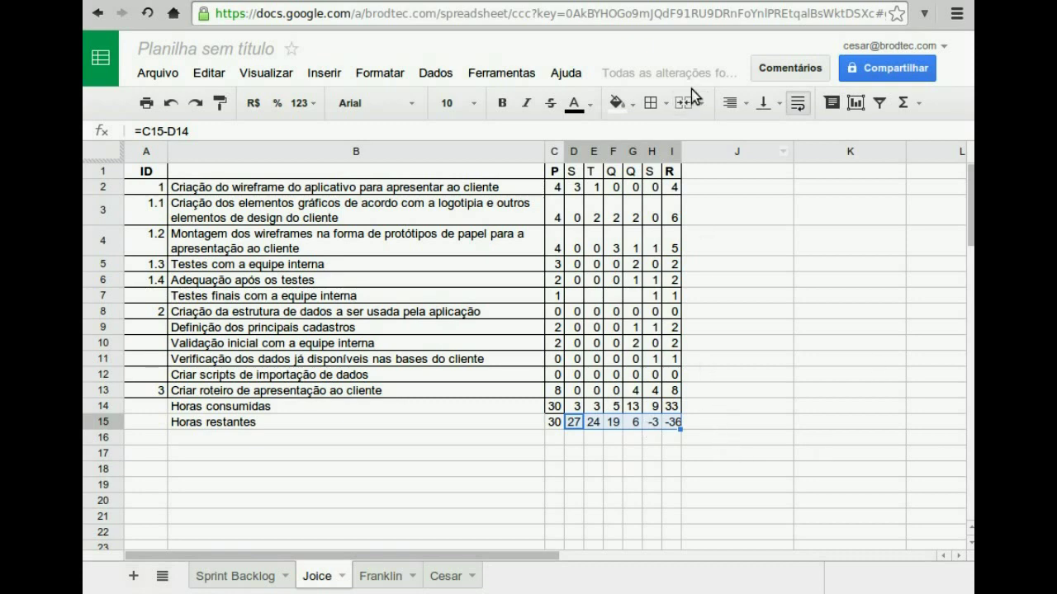
{"action": "left_click", "coordinate": [667, 422]}
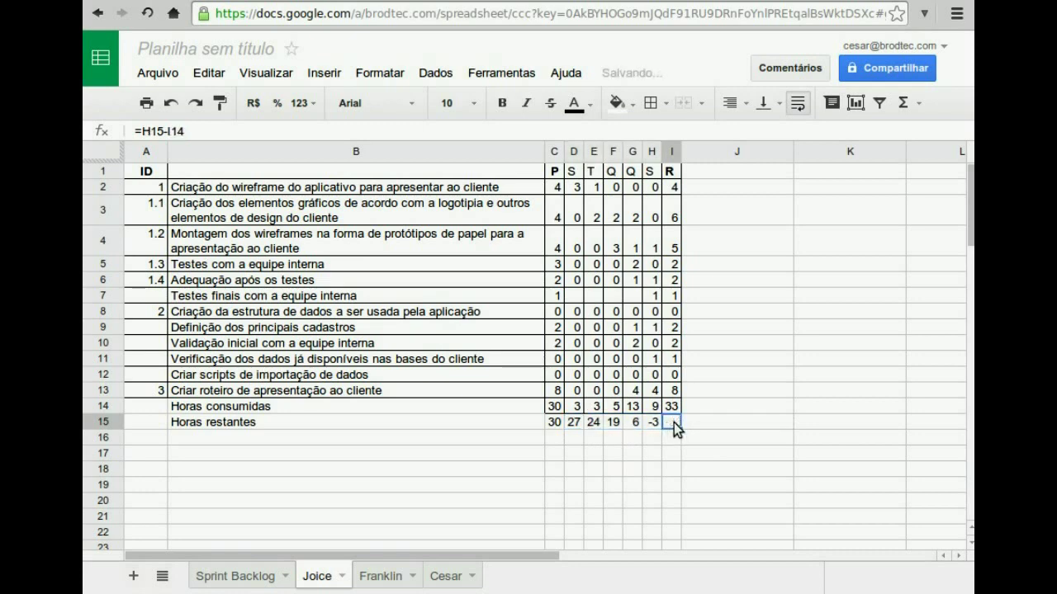
{"action": "key", "text": "Delete"}
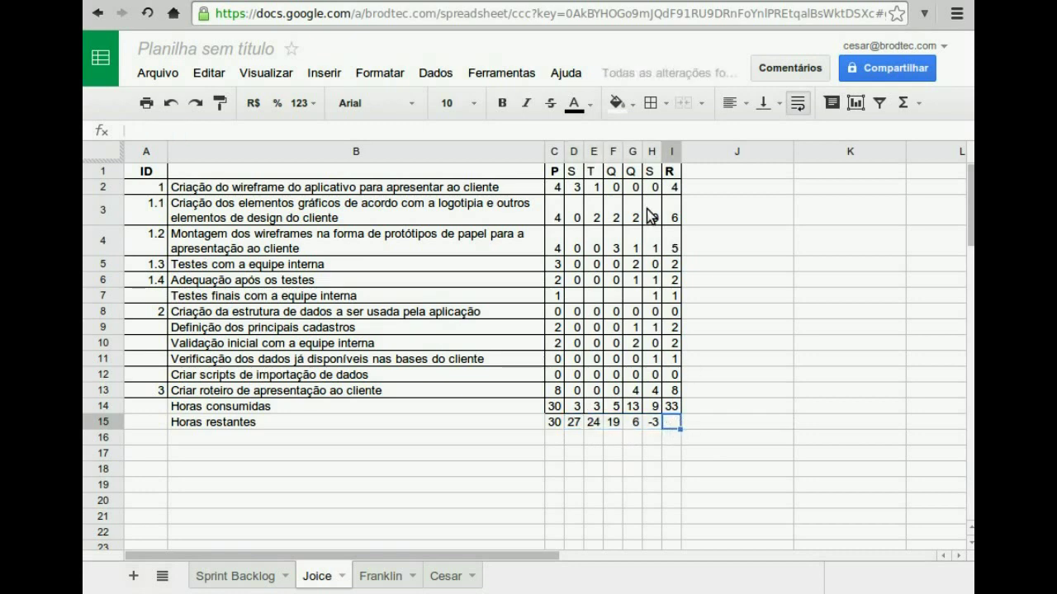
{"action": "left_click", "coordinate": [654, 425]}
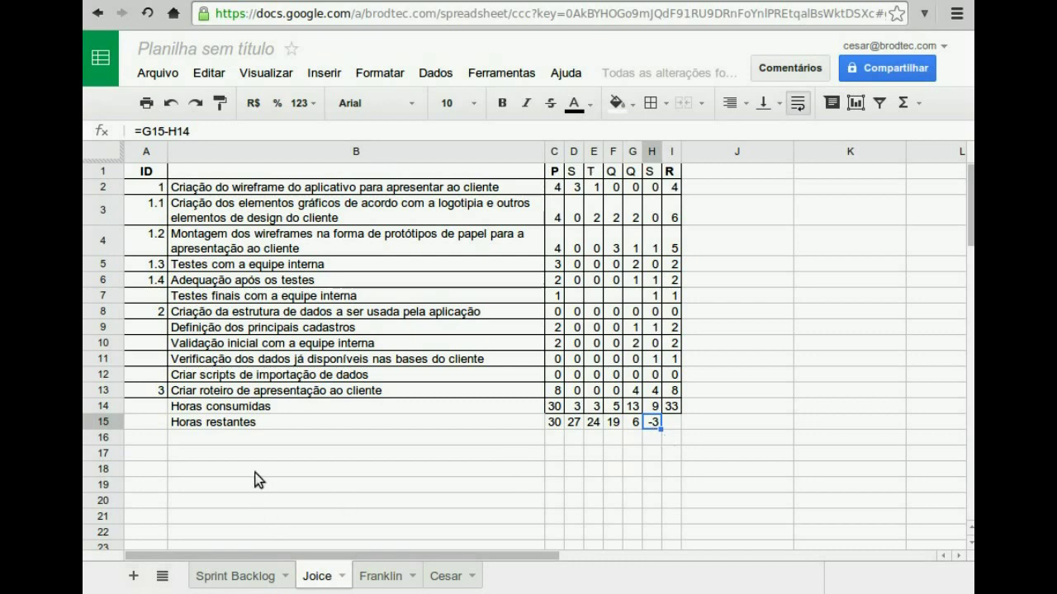
Label B17 as "Horas consumidas (ideal)"
{"action": "left_click", "coordinate": [224, 453]}
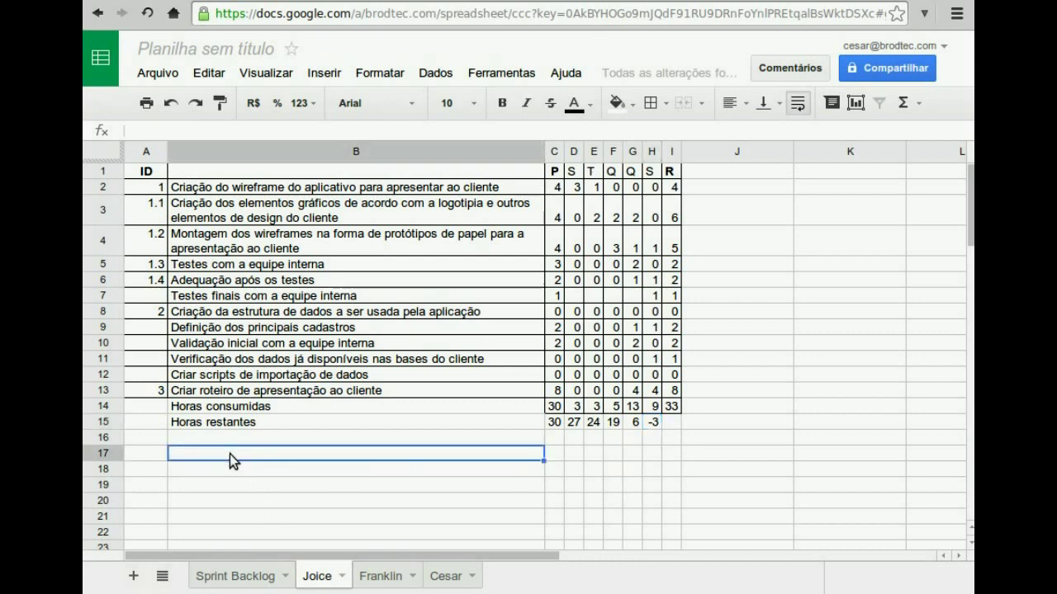
{"action": "type", "text": "Horas c"}
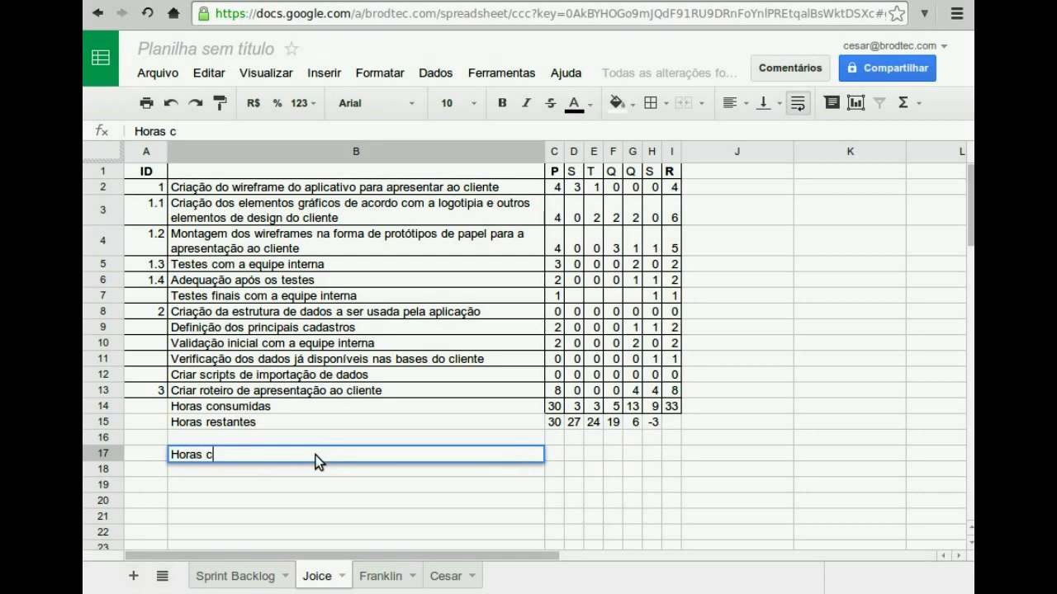
{"action": "type", "text": "onsumidas (is"}
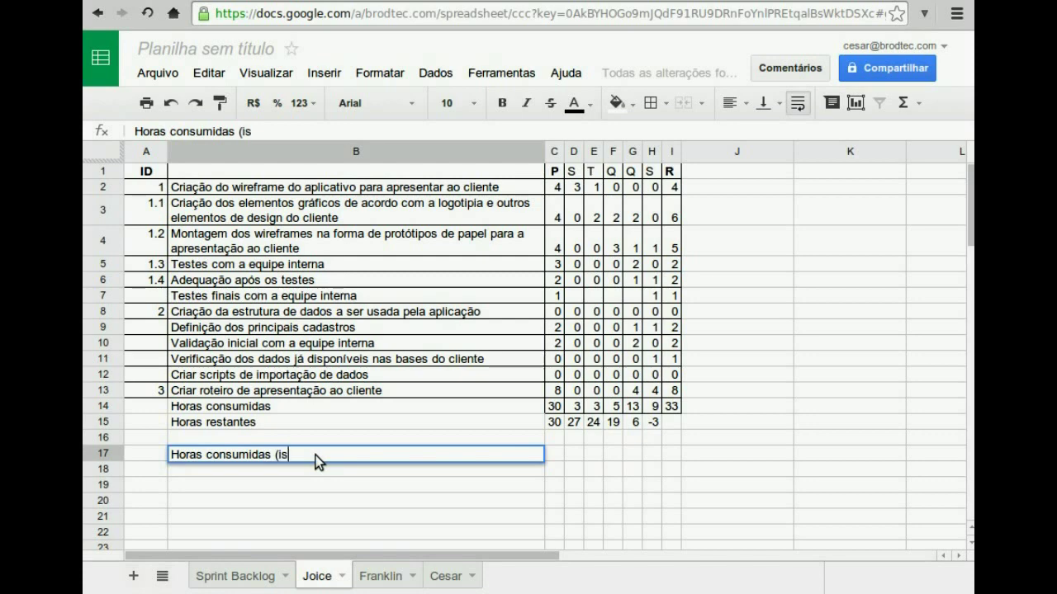
{"action": "key", "text": "BackSpace"}
{"action": "type", "text": "deal)"}
Fill the ideal consumed hours row with 30 in C17 and 6 in each cell of D17:H17
{"action": "left_click", "coordinate": [555, 453]}
{"action": "type", "text": "30"}
{"action": "key", "text": "Tab"}
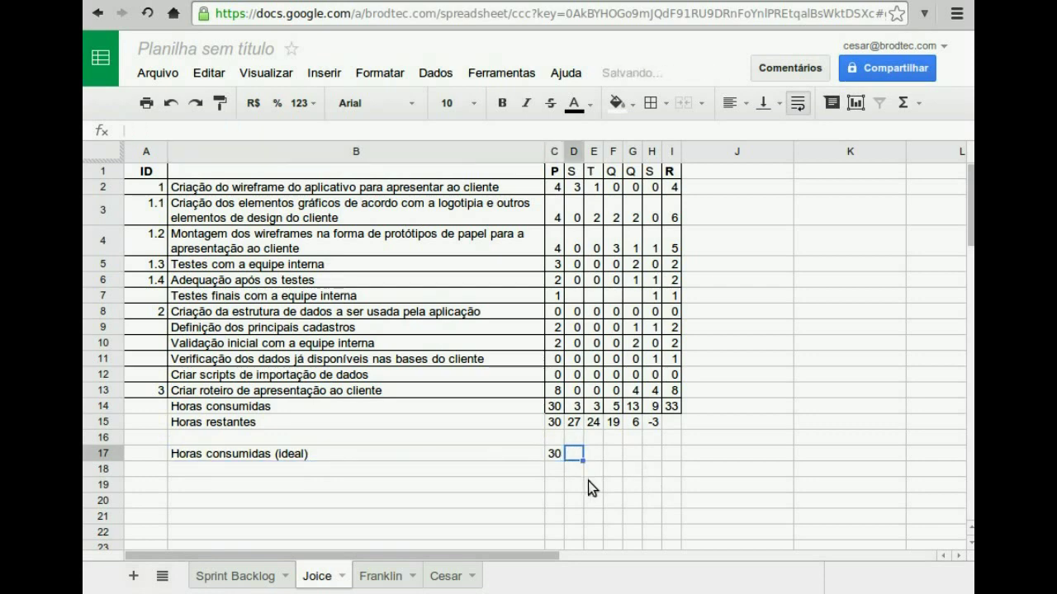
{"action": "type", "text": "6"}
{"action": "key", "text": "Tab"}
{"action": "type", "text": "6"}
{"action": "key", "text": "Tab"}
{"action": "type", "text": "6"}
{"action": "key", "text": "Tab"}
{"action": "type", "text": "6"}
{"action": "key", "text": "Tab"}
{"action": "type", "text": "6"}
{"action": "key", "text": "Tab"}
Copy the formula from C15 into C18 so that it reads =C17
{"action": "key", "text": "Down"}
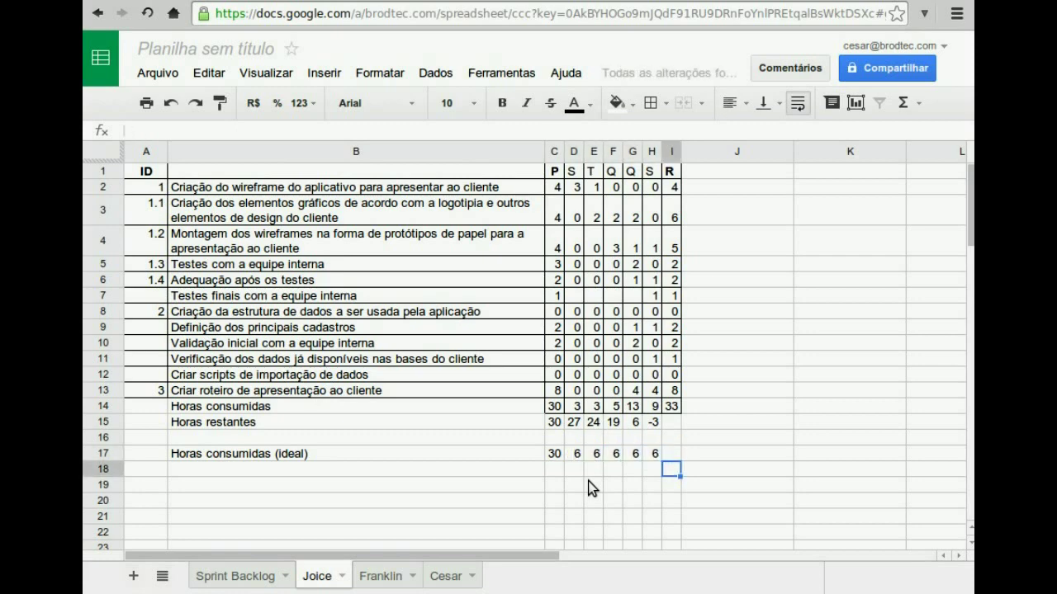
{"action": "key", "text": "Left"}
{"action": "key", "text": "Left"}
{"action": "key", "text": "Left"}
{"action": "key", "text": "Left"}
{"action": "key", "text": "Left"}
{"action": "key", "text": "Left"}
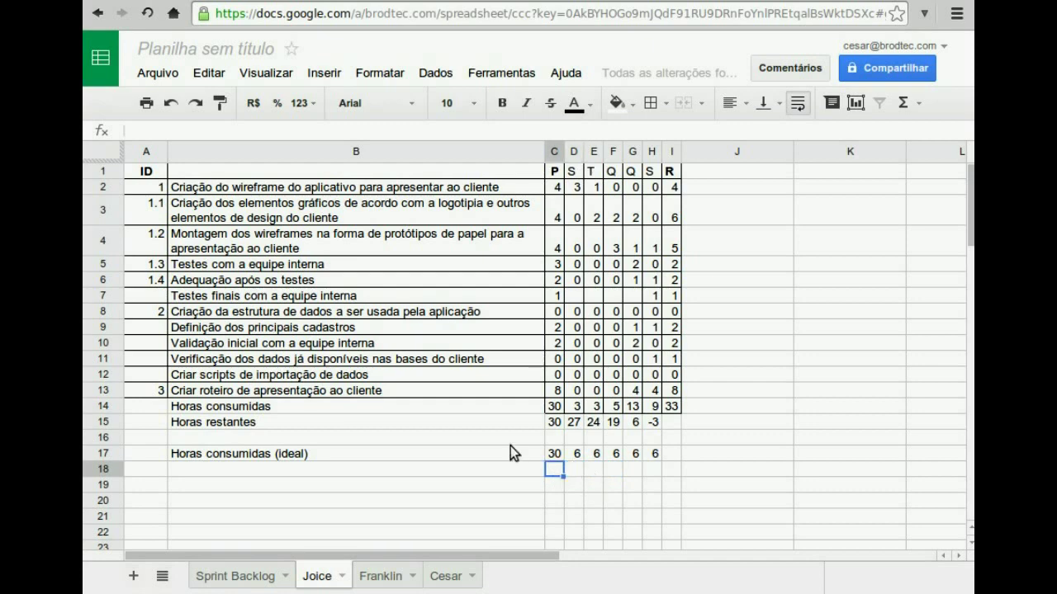
{"action": "left_click", "coordinate": [549, 424]}
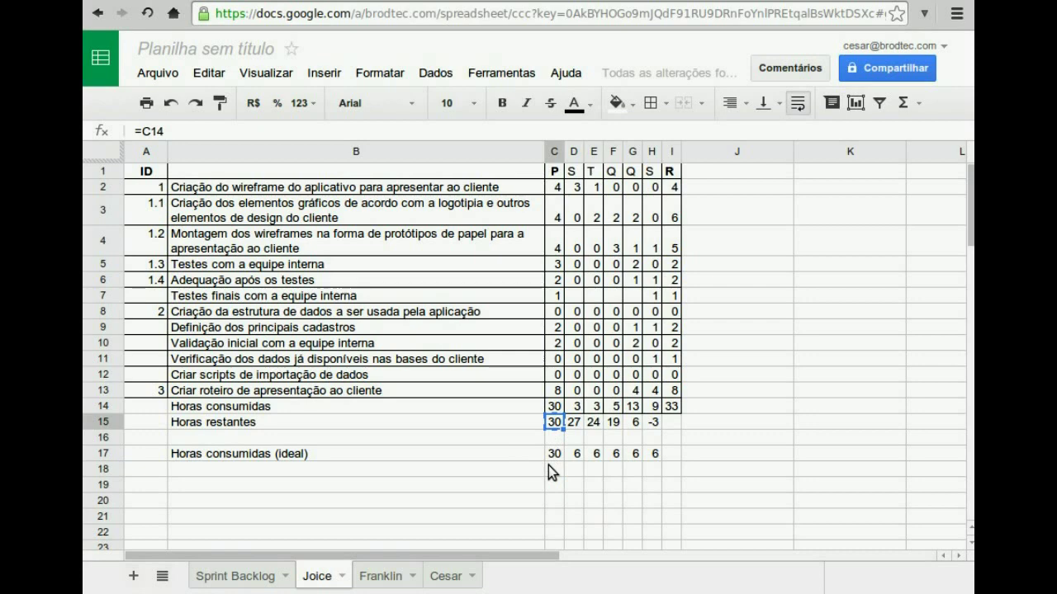
{"action": "left_click", "coordinate": [548, 465]}
{"action": "type", "text": "30"}
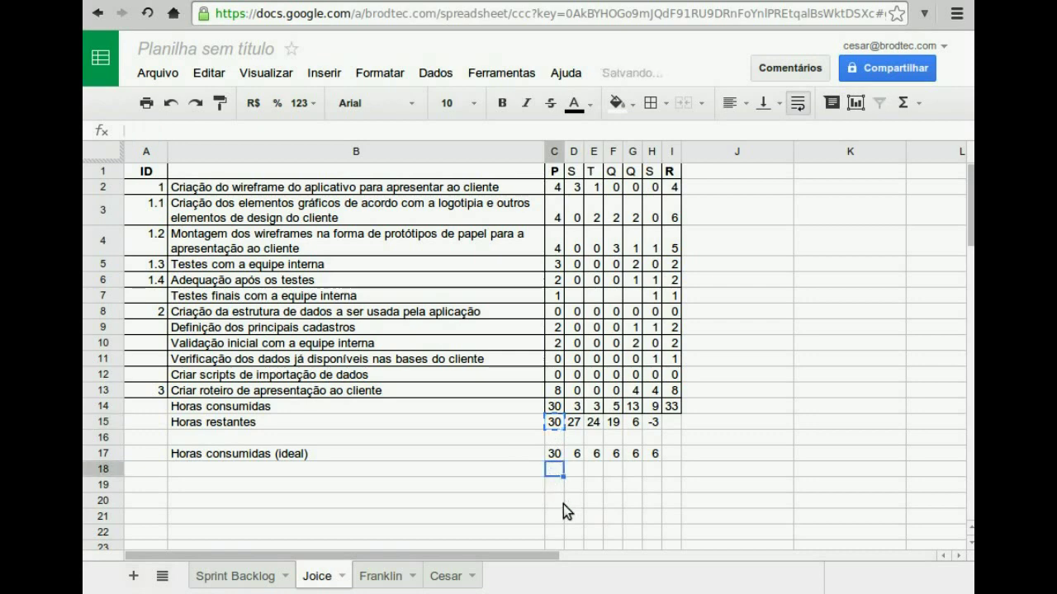
{"action": "left_click", "coordinate": [555, 425]}
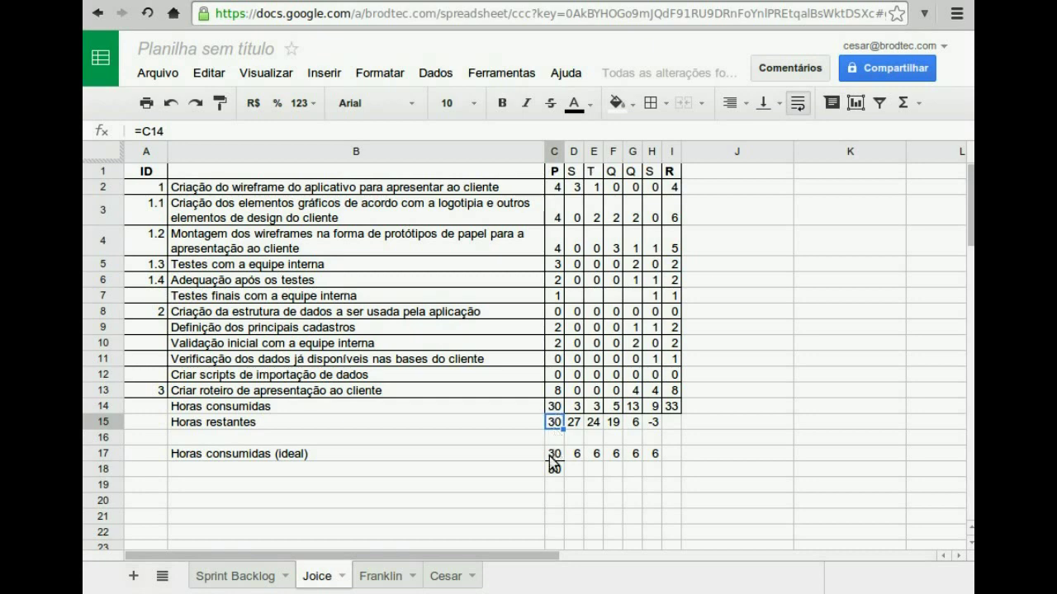
{"action": "left_click", "coordinate": [549, 468]}
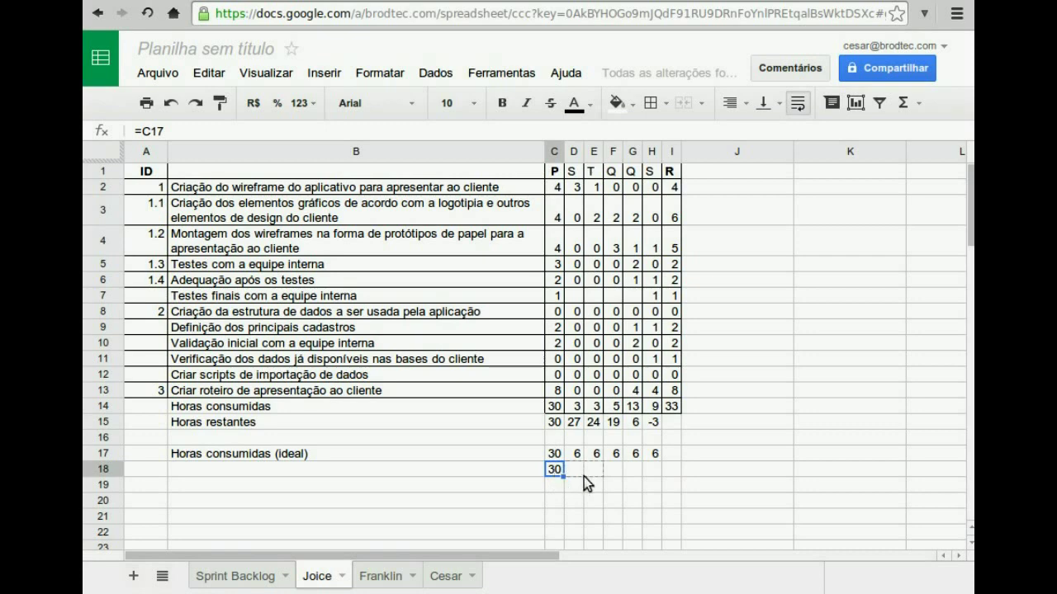
{"action": "left_click_drag", "start_coordinate": [651, 477], "coordinate": [651, 477]}
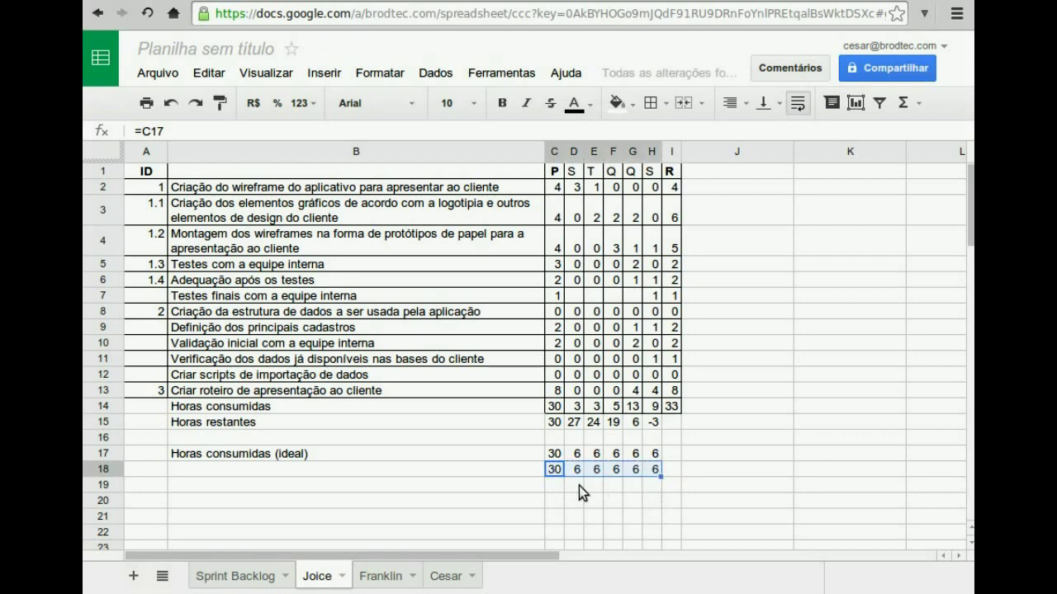
{"action": "left_click", "coordinate": [559, 476]}
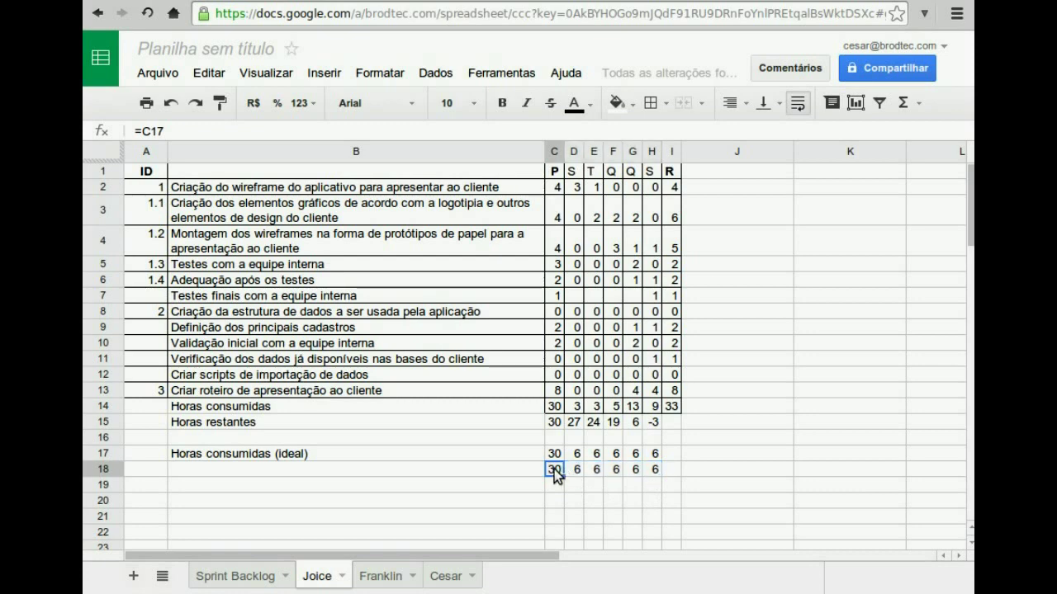
{"action": "left_click_drag", "start_coordinate": [575, 474], "coordinate": [652, 474]}
{"action": "key", "text": "Delete"}
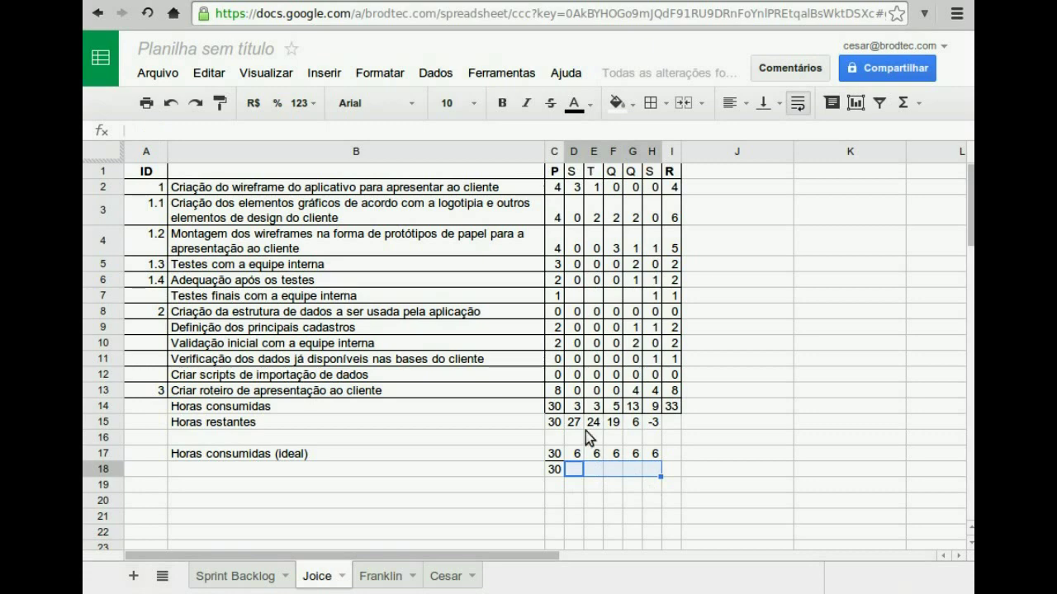
Copy the remaining-hours formula from D15 into D18 so it reads =C18-D17, and fill it across to H18
{"action": "left_click", "coordinate": [578, 423]}
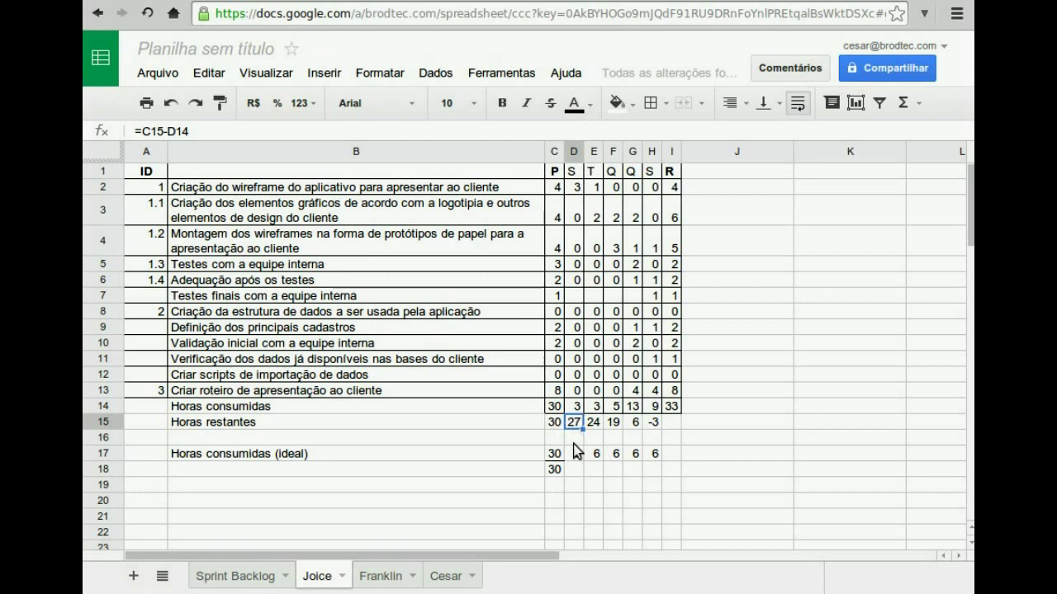
{"action": "key", "text": "ctrl+c"}
{"action": "left_click", "coordinate": [577, 468]}
{"action": "key", "text": "ctrl+v"}
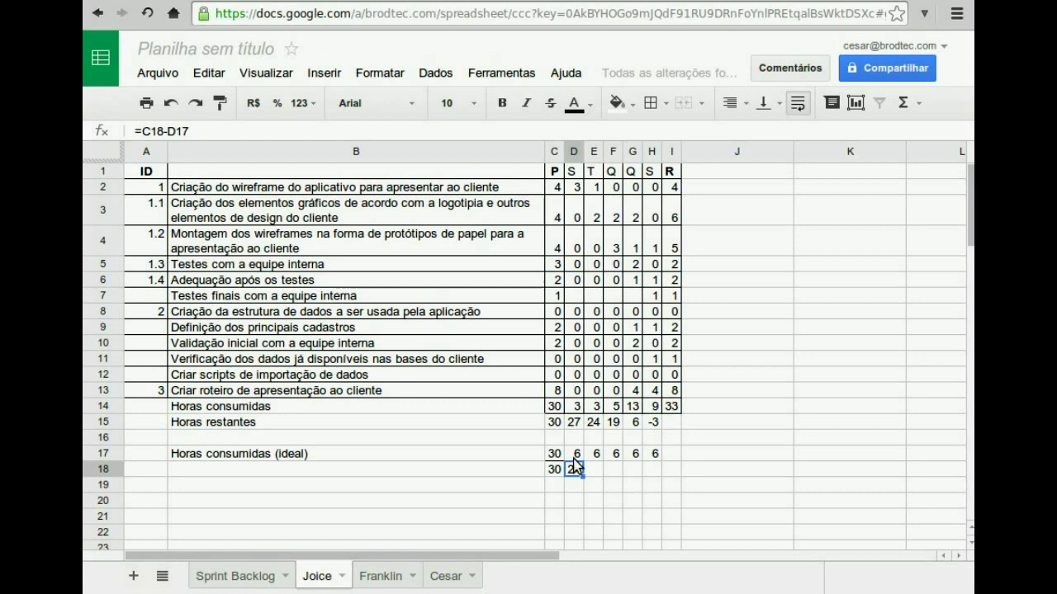
{"action": "left_click_drag", "start_coordinate": [583, 477], "coordinate": [645, 483]}
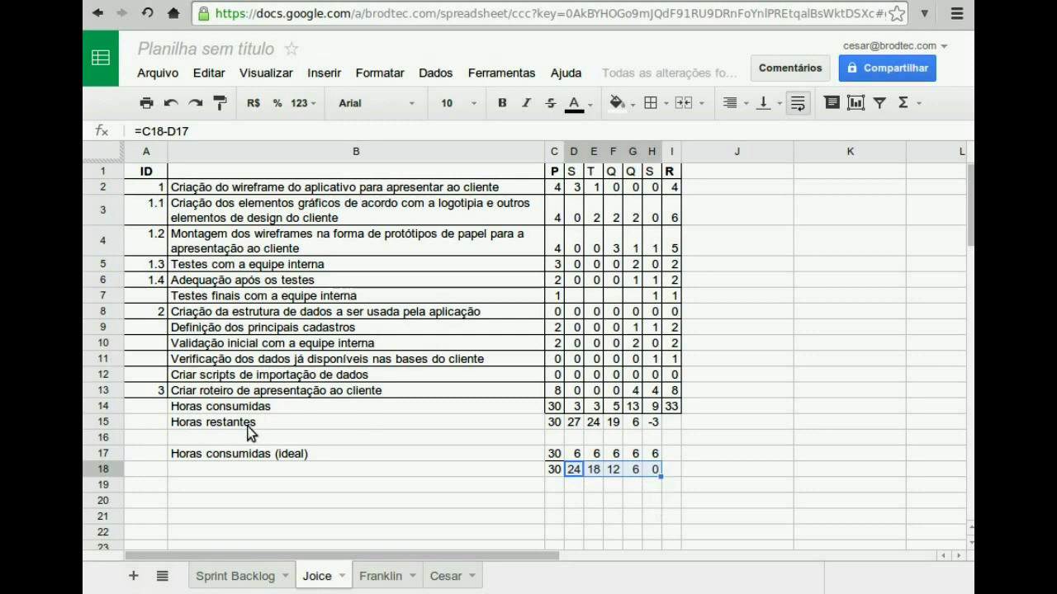
Apply all borders to the summary rows in A14:I18
{"action": "left_click_drag", "start_coordinate": [142, 406], "coordinate": [673, 469]}
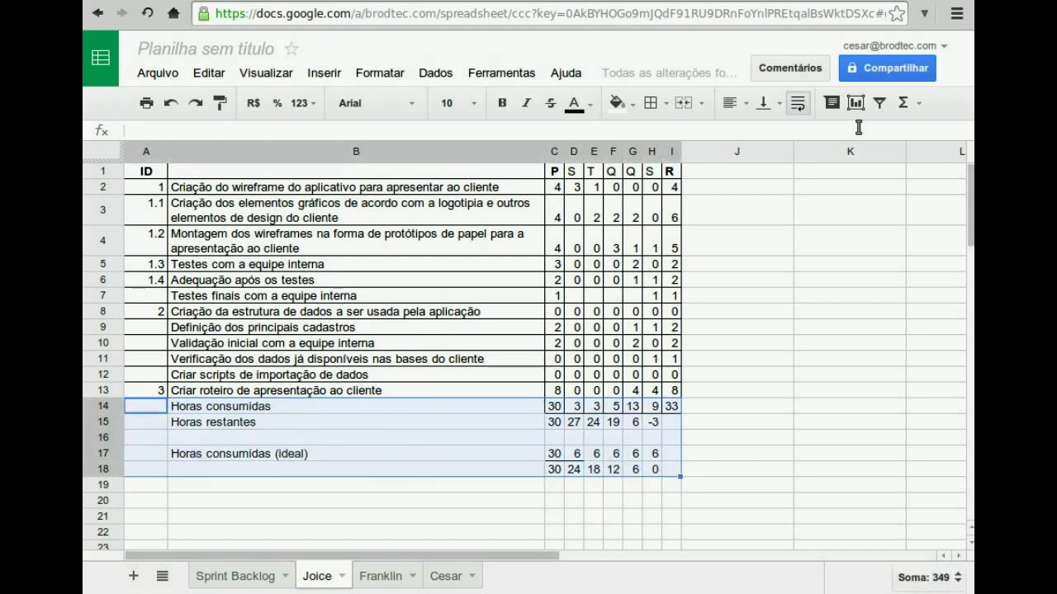
{"action": "left_click", "coordinate": [654, 105]}
{"action": "left_click", "coordinate": [660, 138]}
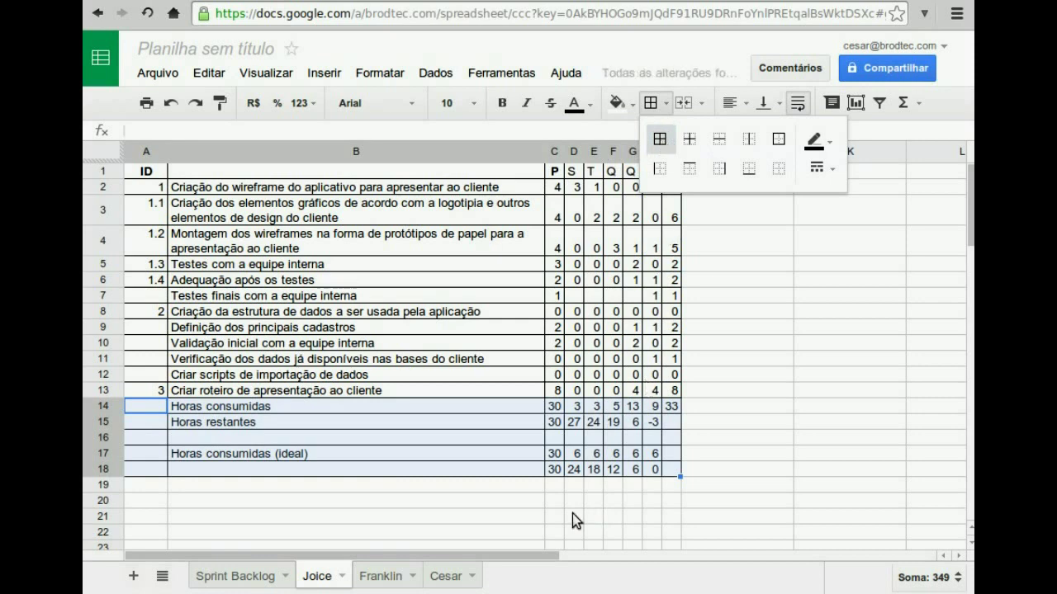
Make the summary row labels in B14:B18 bold
{"action": "left_click", "coordinate": [209, 410]}
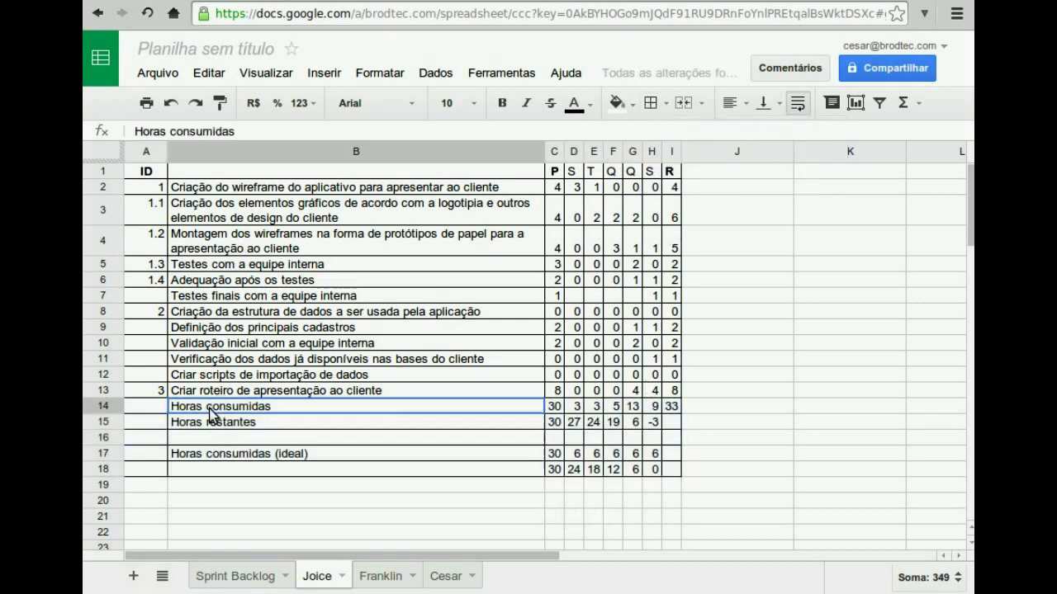
{"action": "left_click_drag", "start_coordinate": [211, 415], "coordinate": [218, 470]}
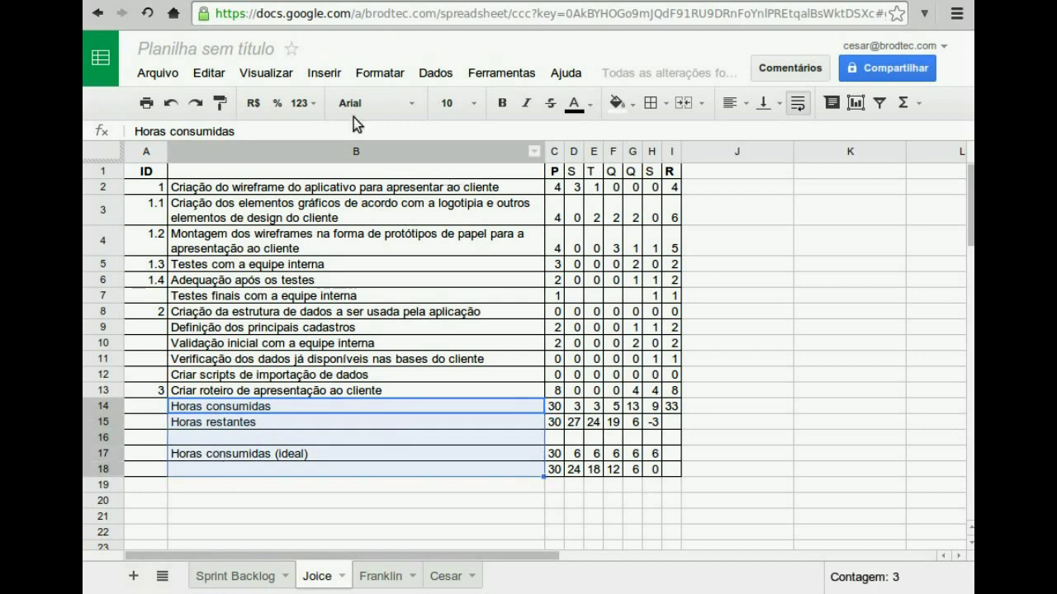
{"action": "left_click", "coordinate": [502, 103]}
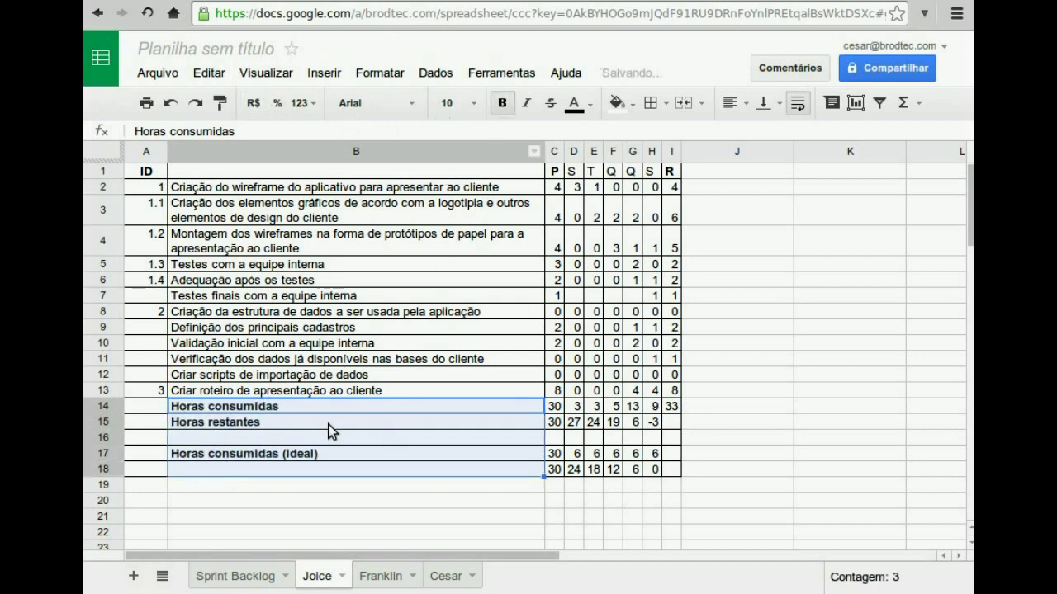
Copy the B15 label into B18 and extend it to read "Horas restantes (ideal)"
{"action": "left_click", "coordinate": [265, 422]}
{"action": "key", "text": "ctrl+c"}
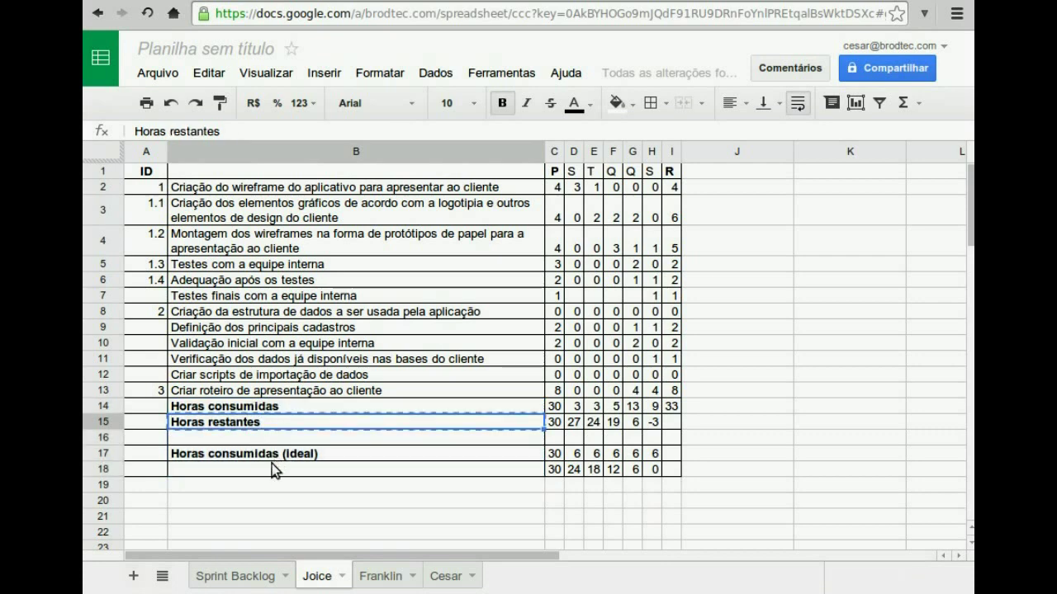
{"action": "left_click", "coordinate": [267, 468]}
{"action": "key", "text": "ctrl+v"}
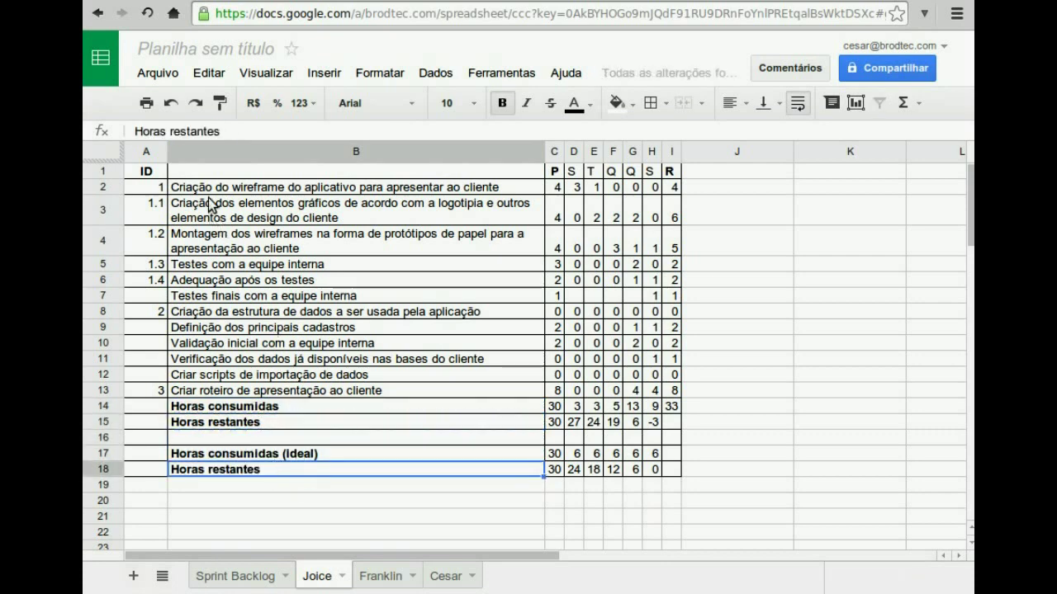
{"action": "left_click", "coordinate": [286, 137]}
{"action": "type", "text": "(ideal)"}
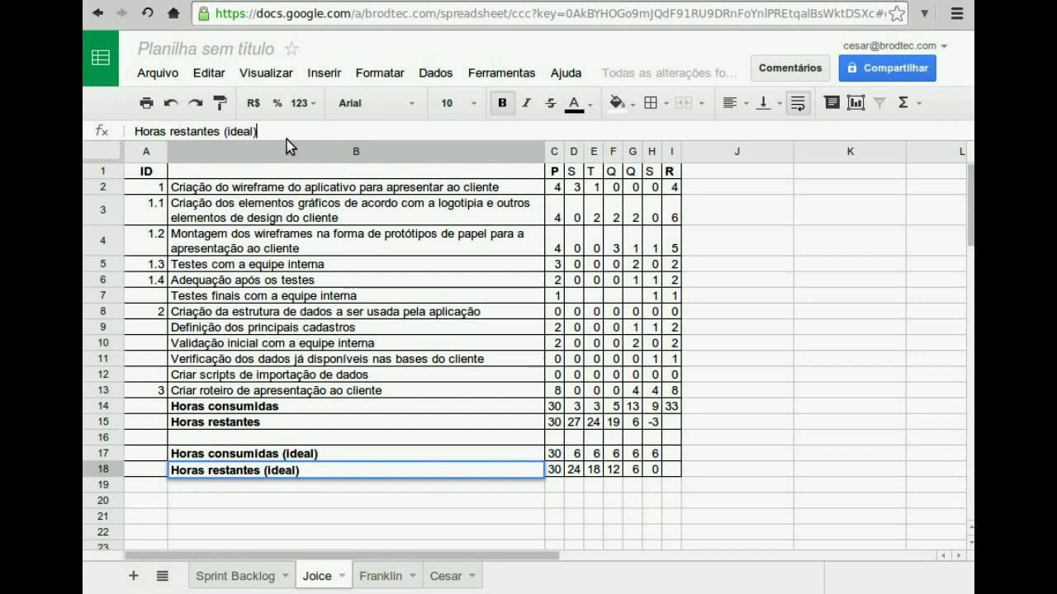
{"action": "left_click", "coordinate": [887, 516]}
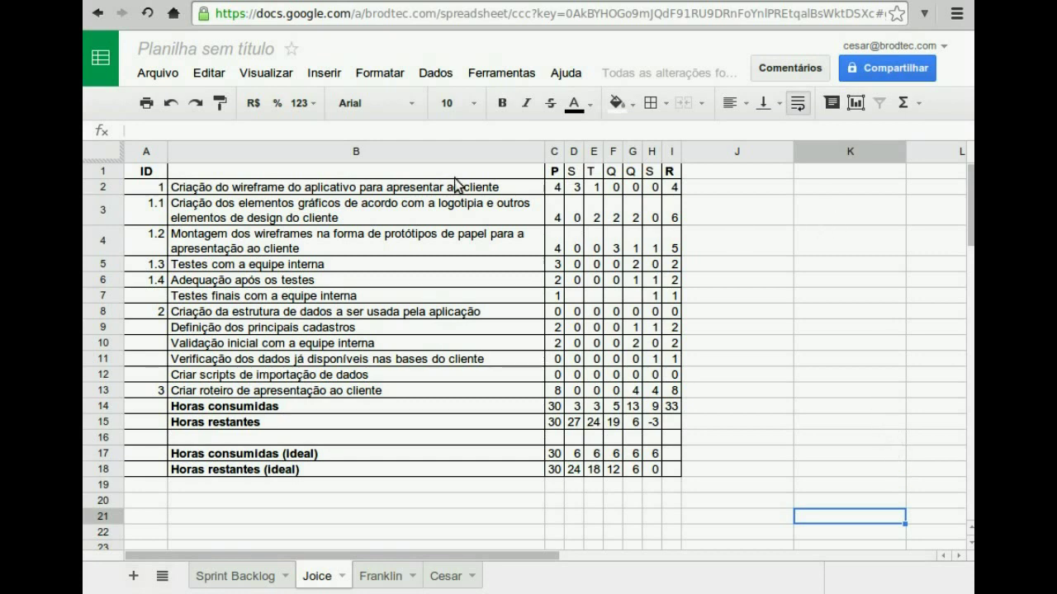
Start inserting a chart based on the header cells C1:H1
{"action": "left_click", "coordinate": [556, 171]}
{"action": "left_click_drag", "start_coordinate": [588, 182], "coordinate": [652, 175]}
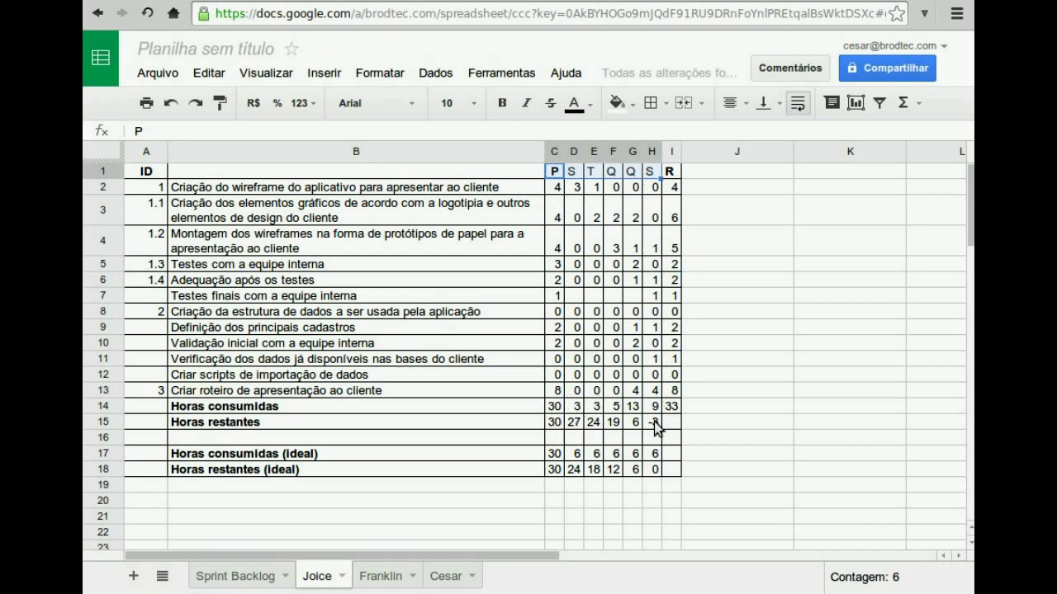
{"action": "left_click", "coordinate": [323, 72]}
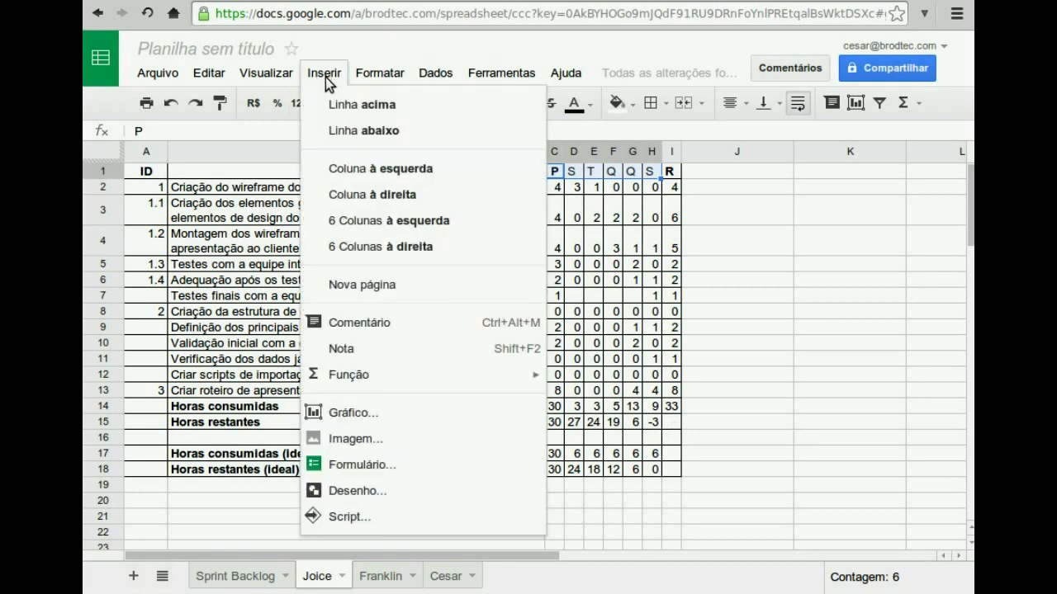
{"action": "left_click", "coordinate": [354, 416]}
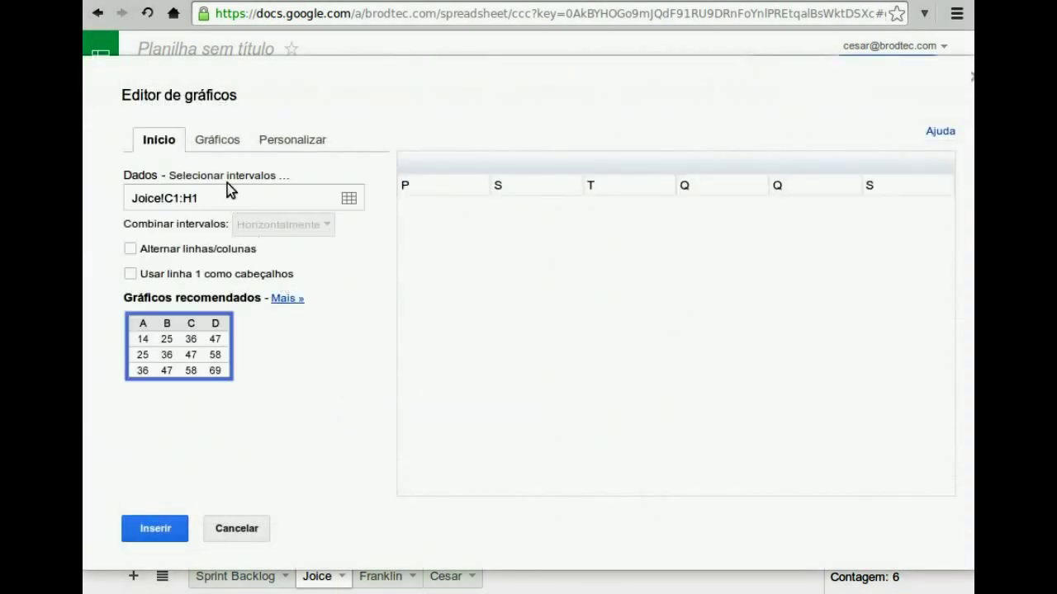
Add the ranges C15:H15 and C18:H18 to the chart data alongside C1:H1
{"action": "left_click", "coordinate": [226, 176]}
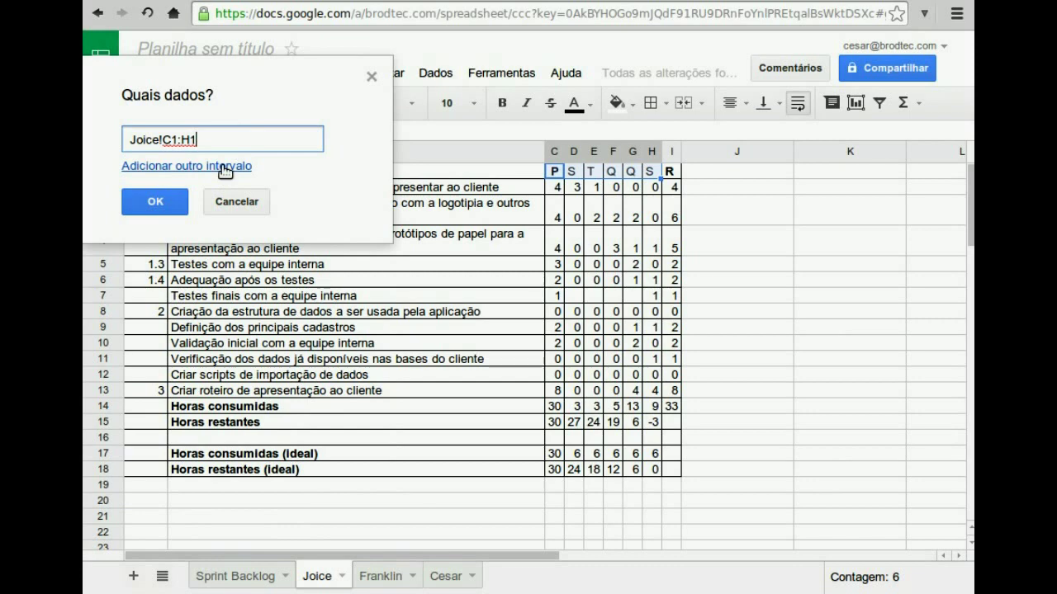
{"action": "left_click", "coordinate": [224, 168]}
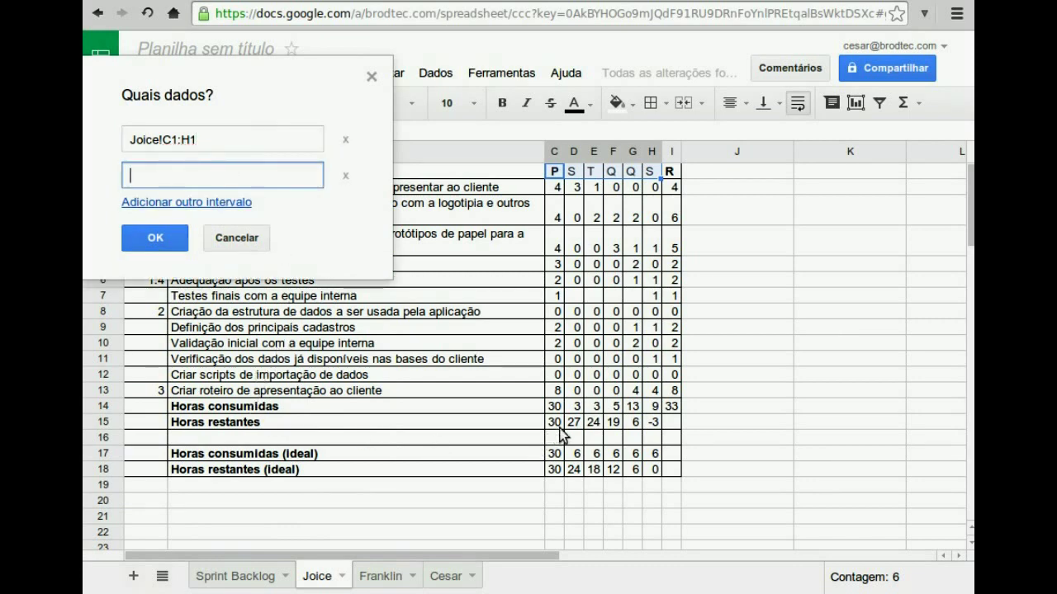
{"action": "left_click", "coordinate": [556, 422]}
{"action": "left_click_drag", "start_coordinate": [555, 427], "coordinate": [648, 427]}
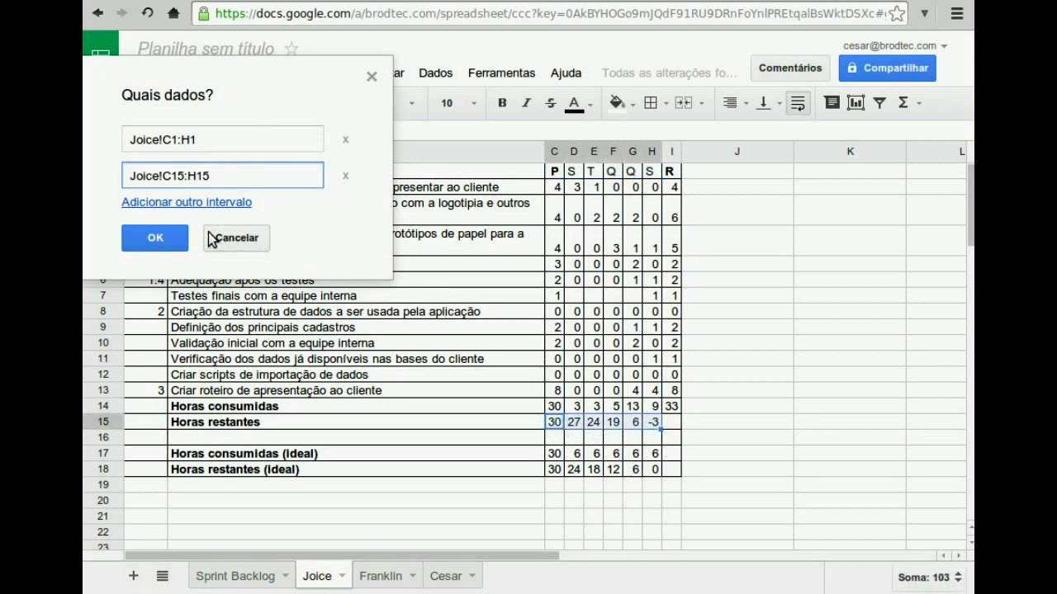
{"action": "left_click", "coordinate": [201, 202]}
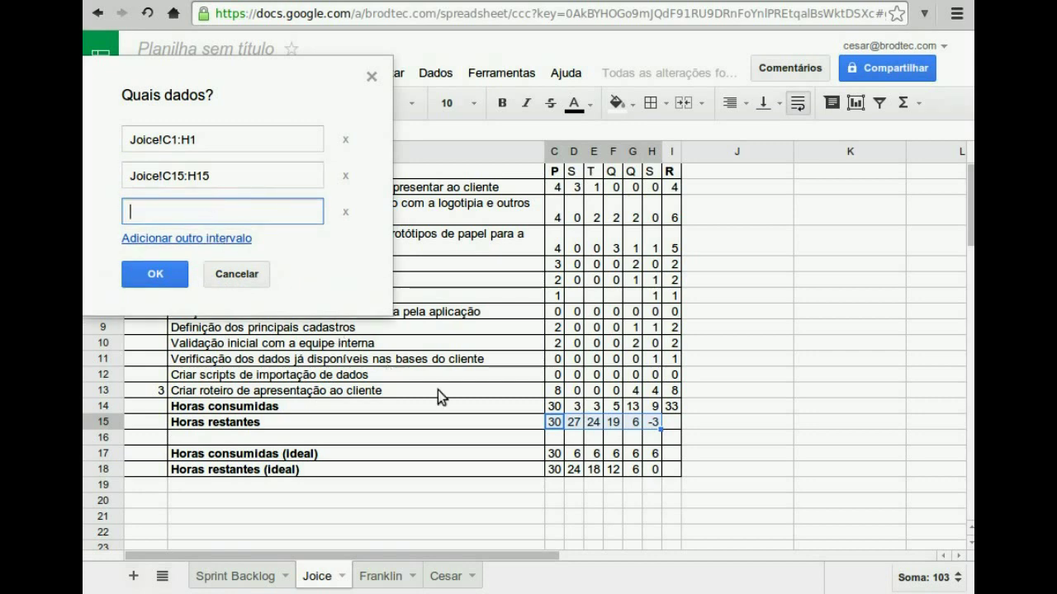
{"action": "left_click_drag", "start_coordinate": [554, 470], "coordinate": [649, 476]}
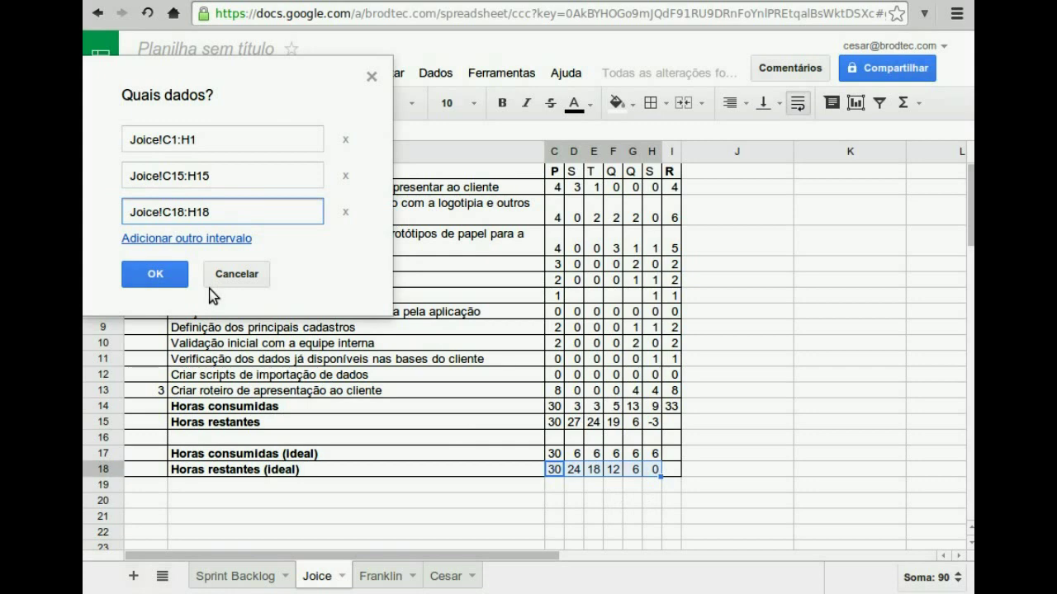
{"action": "left_click", "coordinate": [146, 273]}
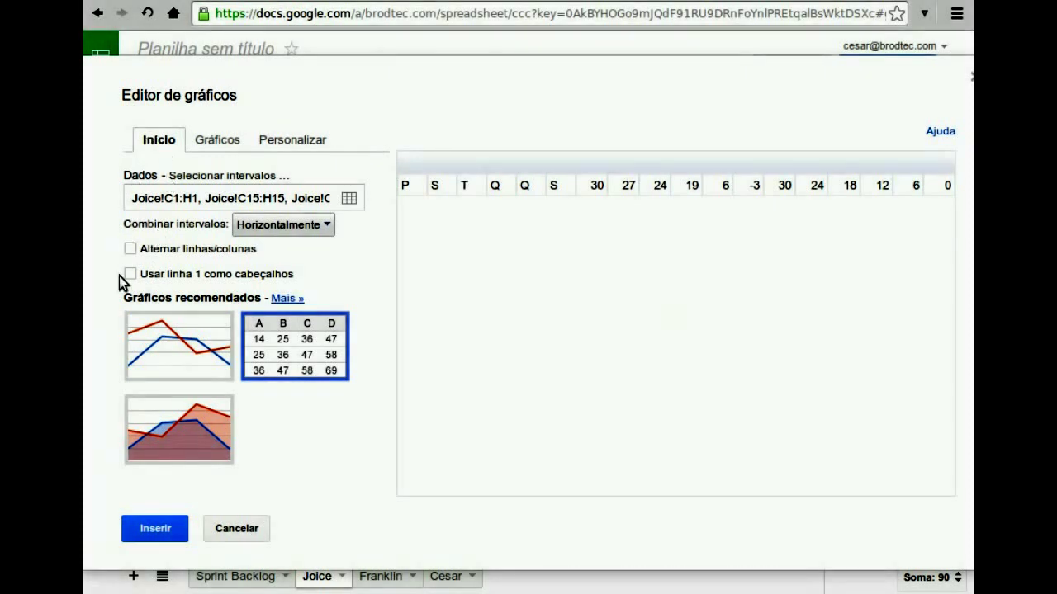
Combine the chart's data ranges vertically and switch its rows and columns
{"action": "left_click", "coordinate": [325, 225]}
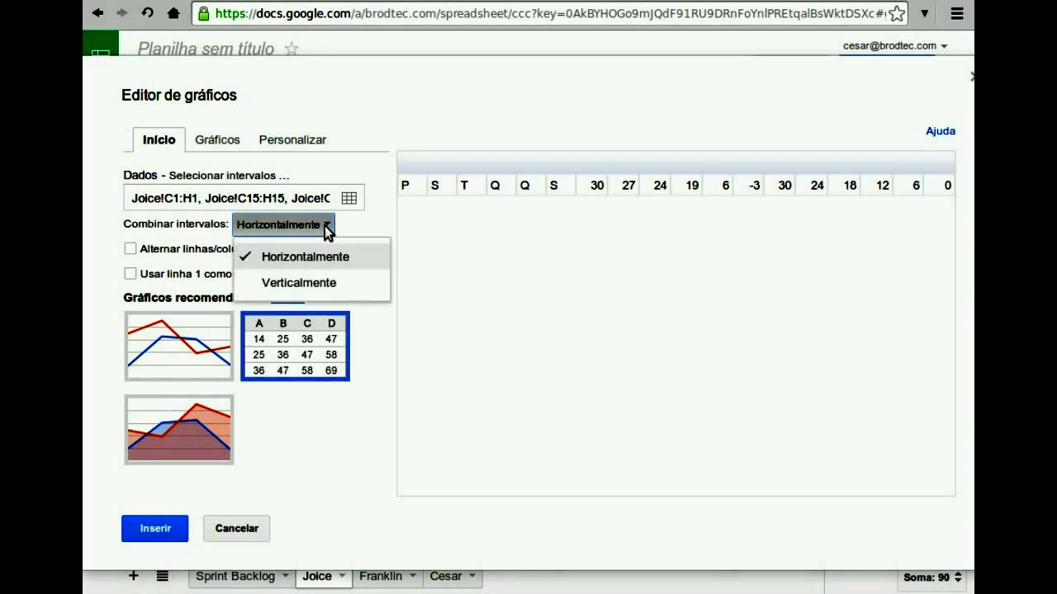
{"action": "left_click", "coordinate": [331, 283]}
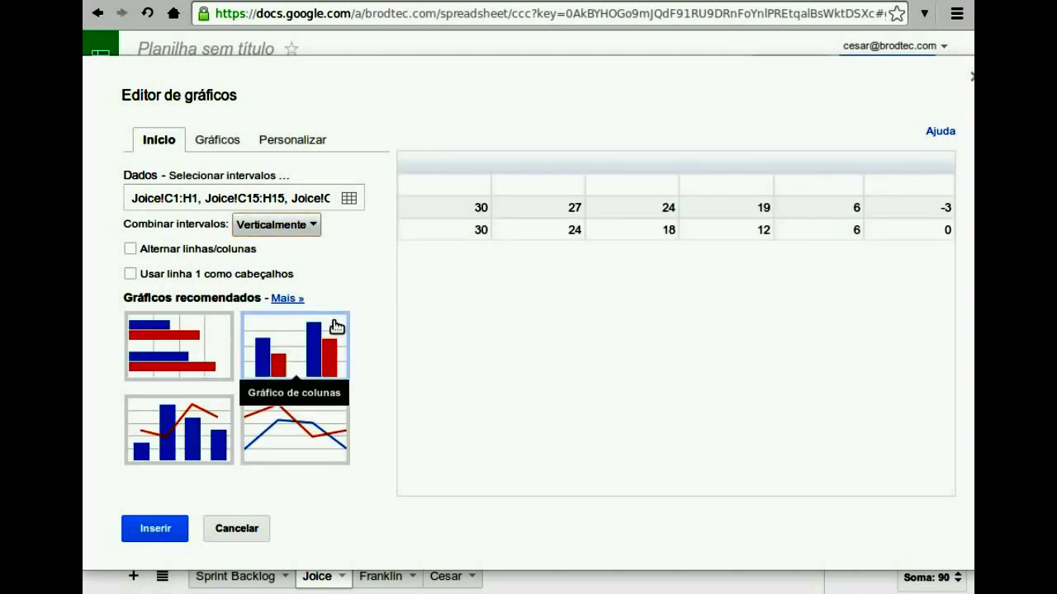
{"action": "left_click", "coordinate": [131, 249]}
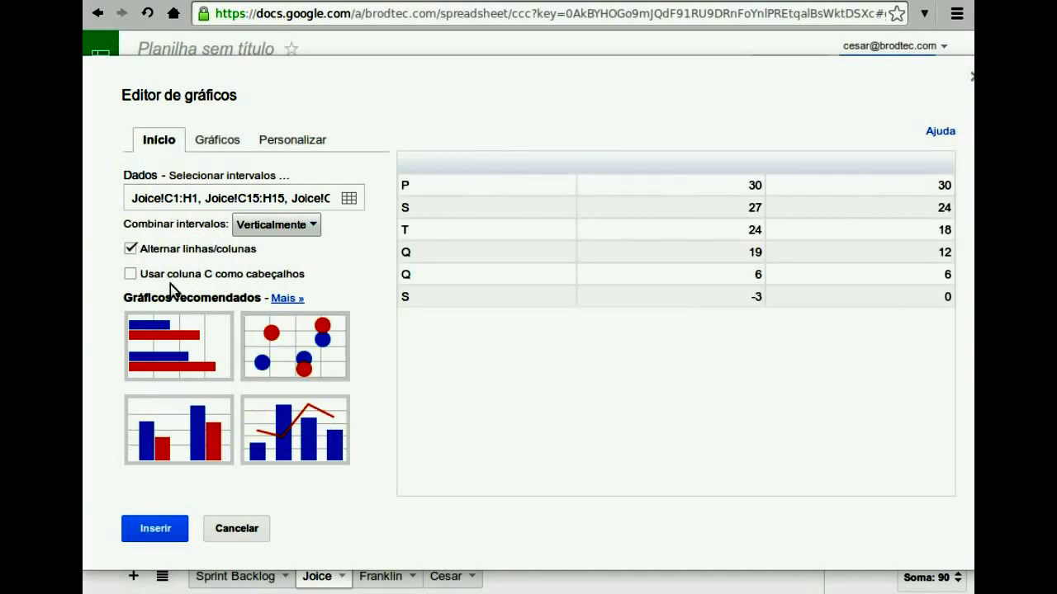
Set the chart type to the standard line chart with straight lines
{"action": "left_click", "coordinate": [286, 300]}
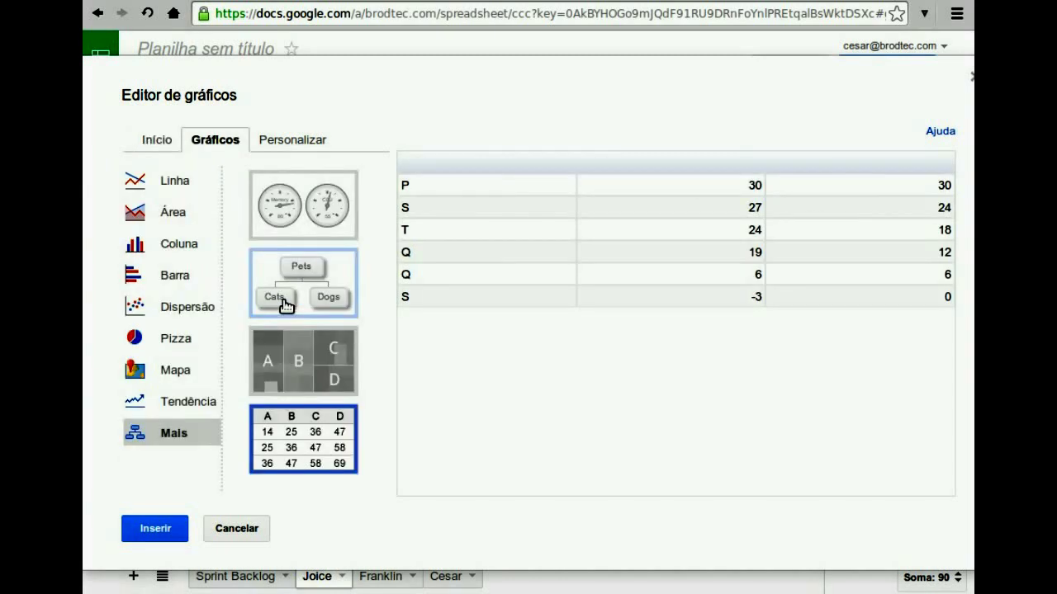
{"action": "left_click", "coordinate": [158, 179]}
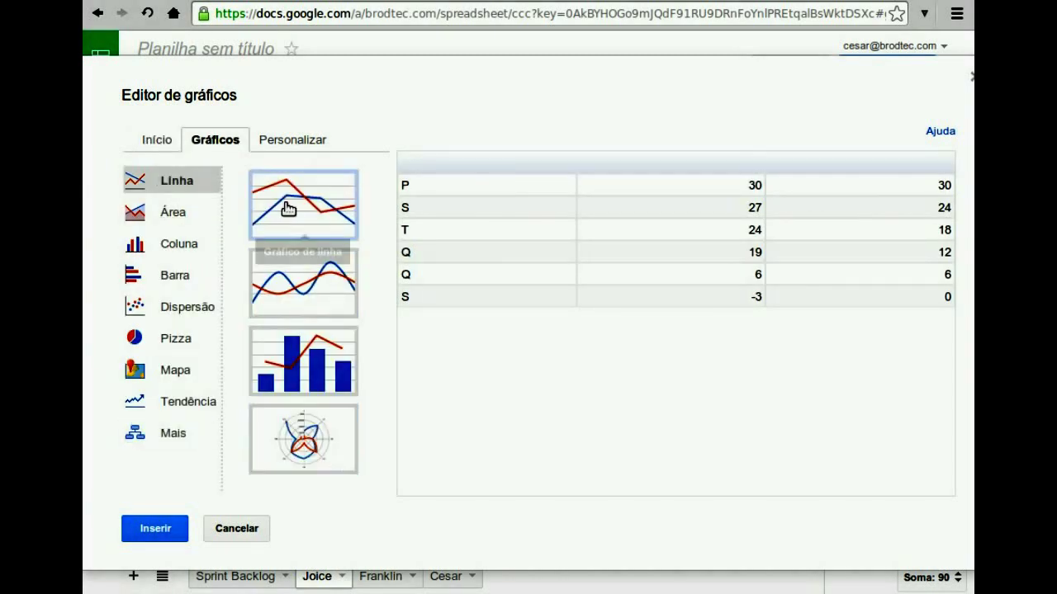
{"action": "left_click", "coordinate": [286, 208]}
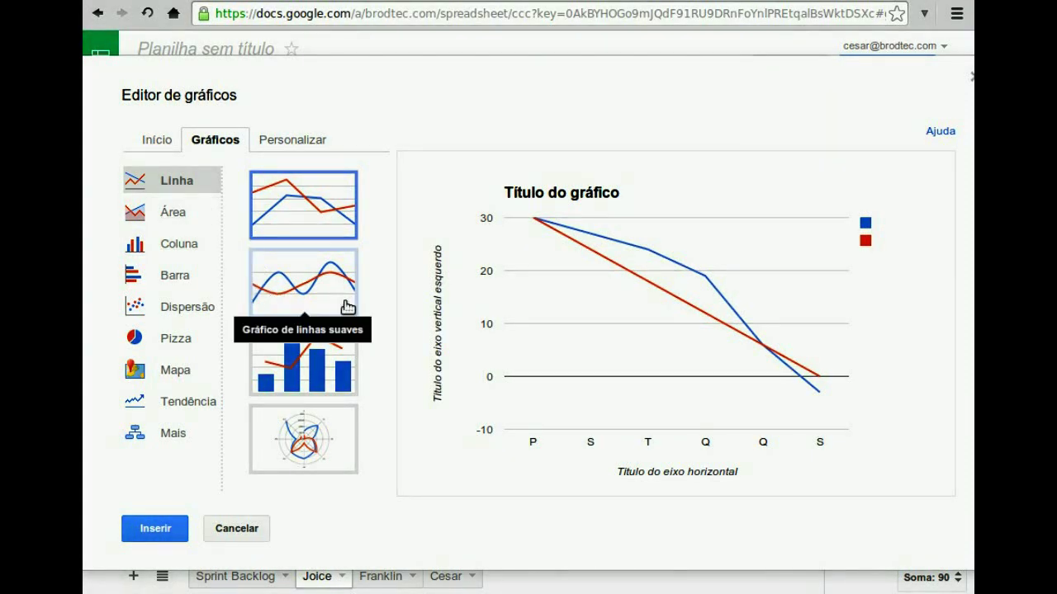
Set the chart title to "Burndown chart"
{"action": "left_click", "coordinate": [303, 141]}
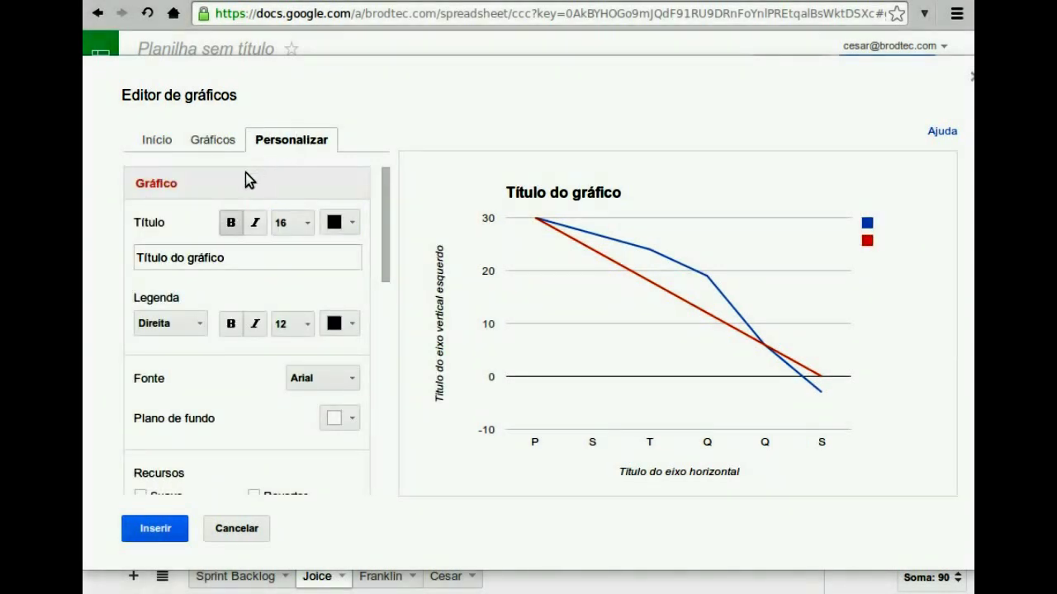
{"action": "triple_click", "coordinate": [235, 259]}
{"action": "type", "text": "Bur"}
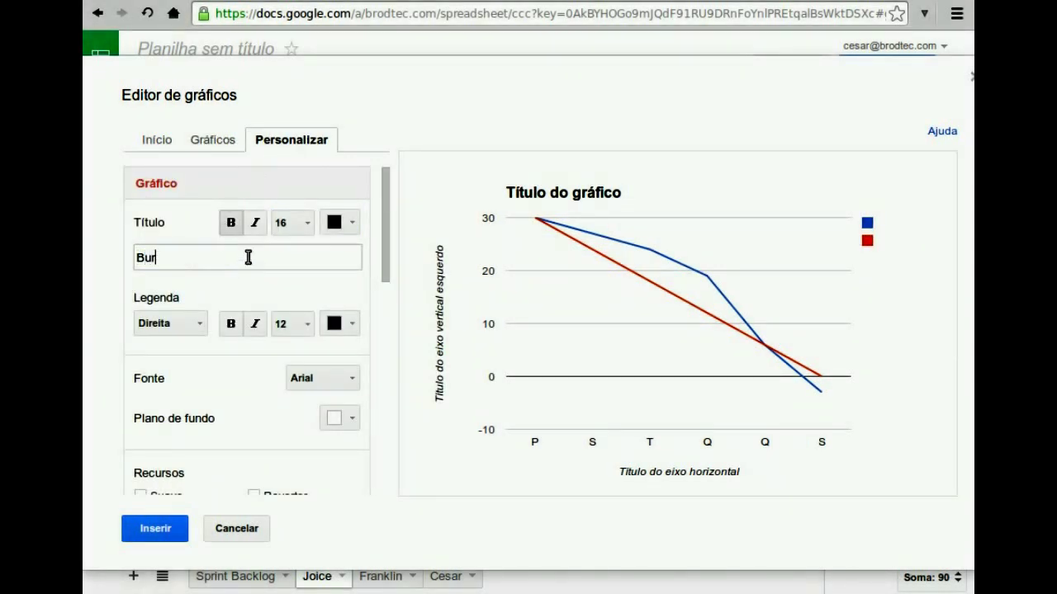
{"action": "type", "text": "ndown chart"}
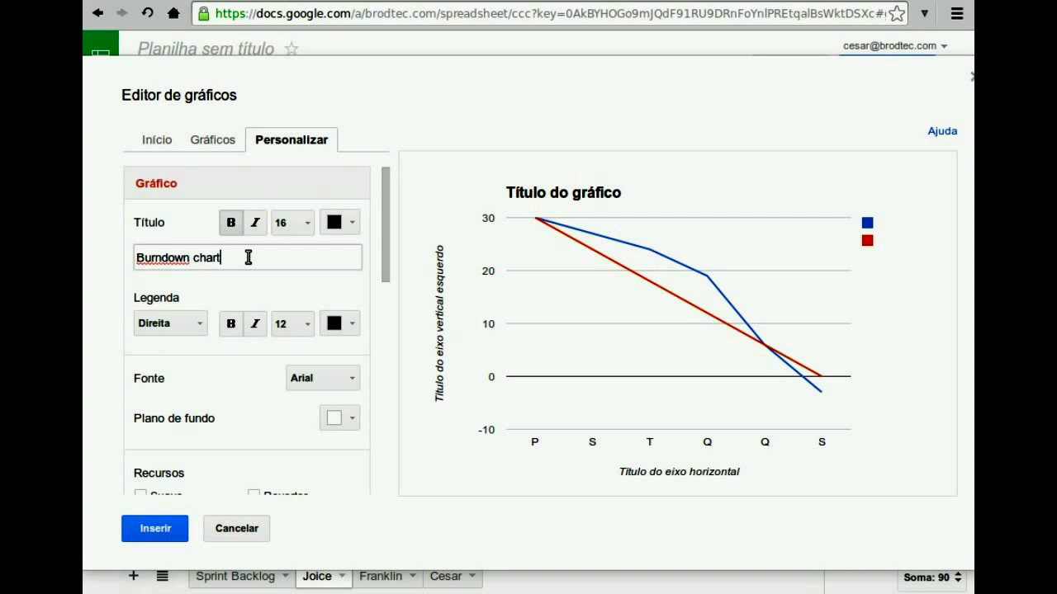
Set the chart's horizontal axis title to "Dias"
{"action": "scroll", "coordinate": [229, 356], "scroll_direction": "down", "scroll_amount": 3}
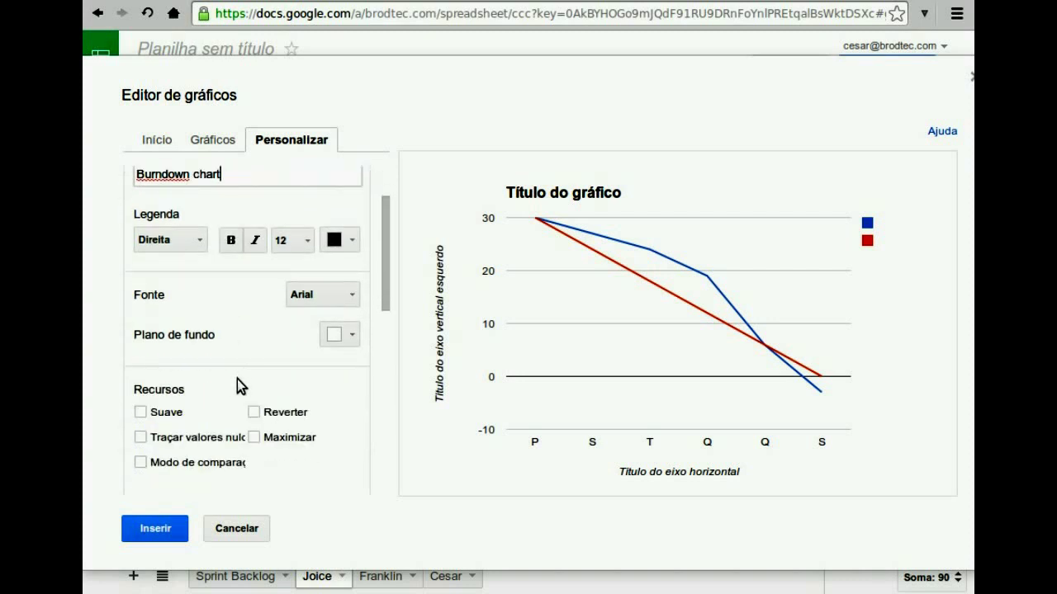
{"action": "scroll", "coordinate": [237, 383], "scroll_direction": "down", "scroll_amount": 2}
{"action": "left_click", "coordinate": [273, 382]}
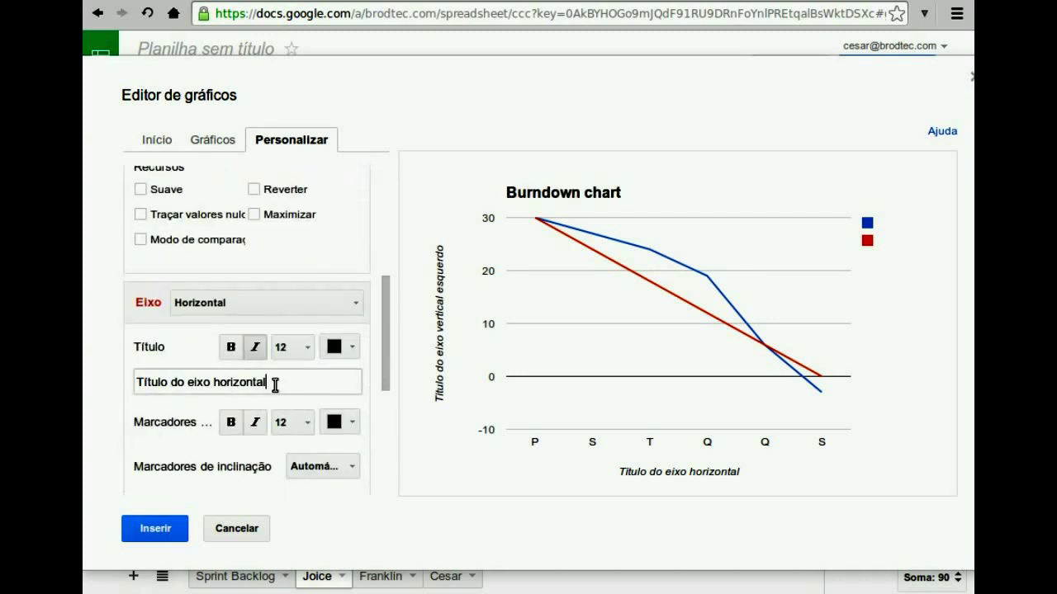
{"action": "double_click", "coordinate": [275, 384]}
{"action": "triple_click", "coordinate": [273, 382]}
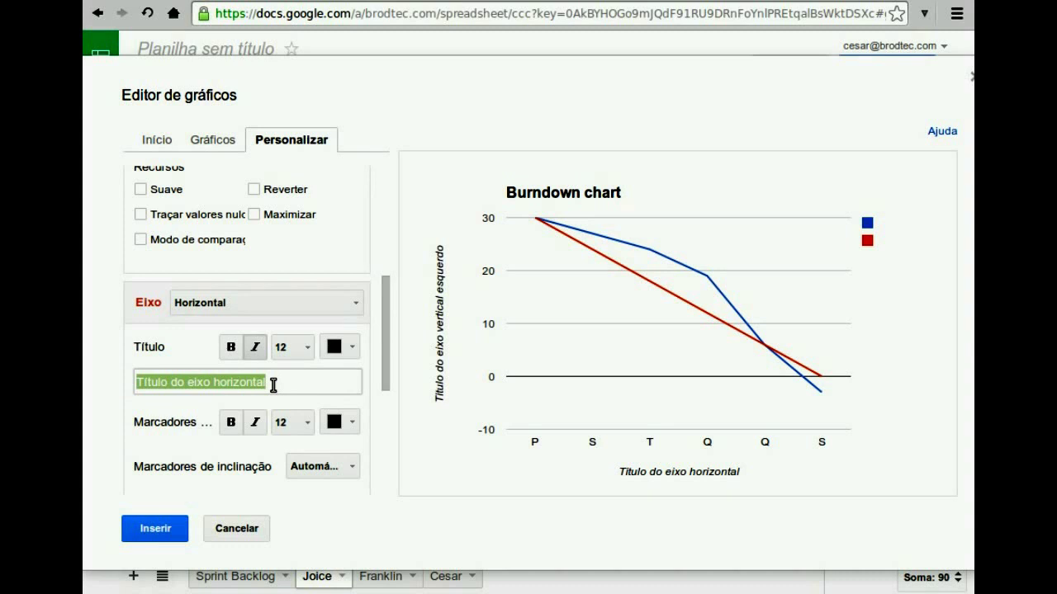
{"action": "type", "text": "Con"}
{"action": "key", "text": "BackSpace"}
{"action": "key", "text": "BackSpace"}
{"action": "key", "text": "BackSpace"}
{"action": "type", "text": "Dias"}
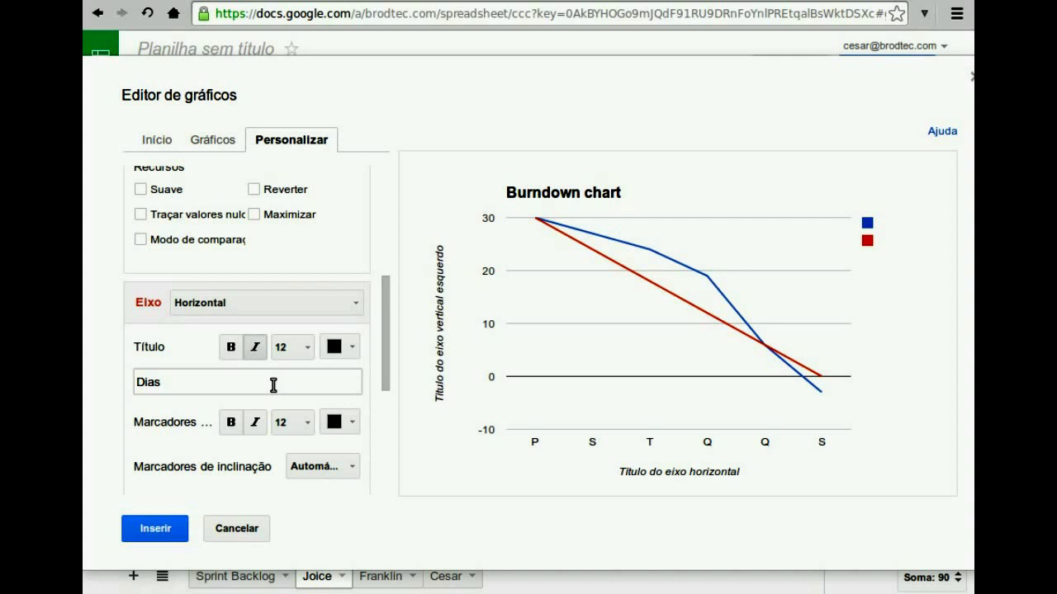
Set the left vertical axis title to "Horas" and insert the chart into the sheet
{"action": "left_click", "coordinate": [214, 310]}
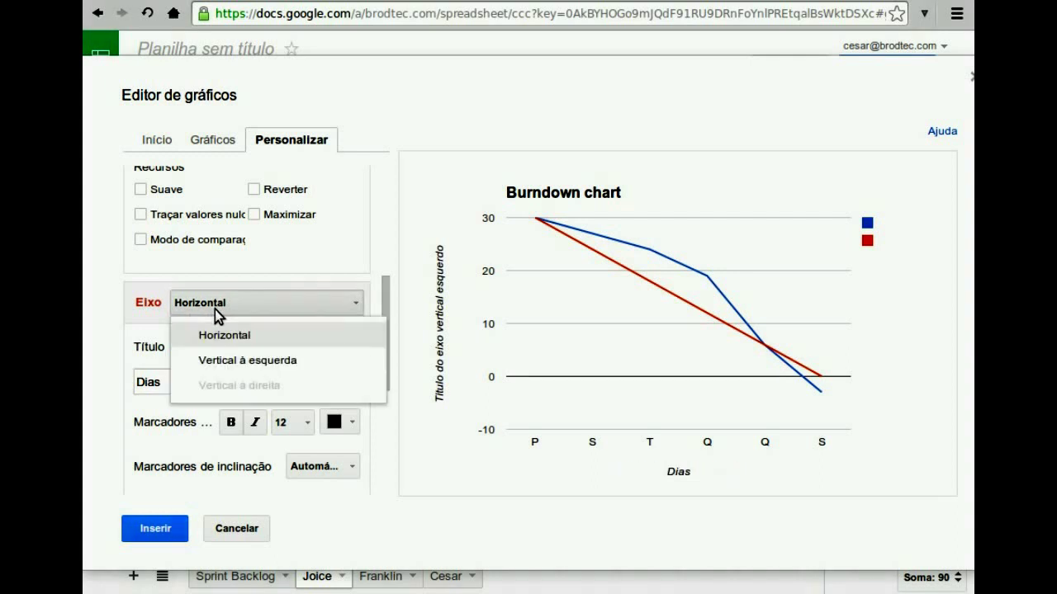
{"action": "left_click", "coordinate": [204, 362]}
{"action": "double_click", "coordinate": [198, 382]}
{"action": "key", "text": "ctrl+a"}
{"action": "type", "text": "Horas"}
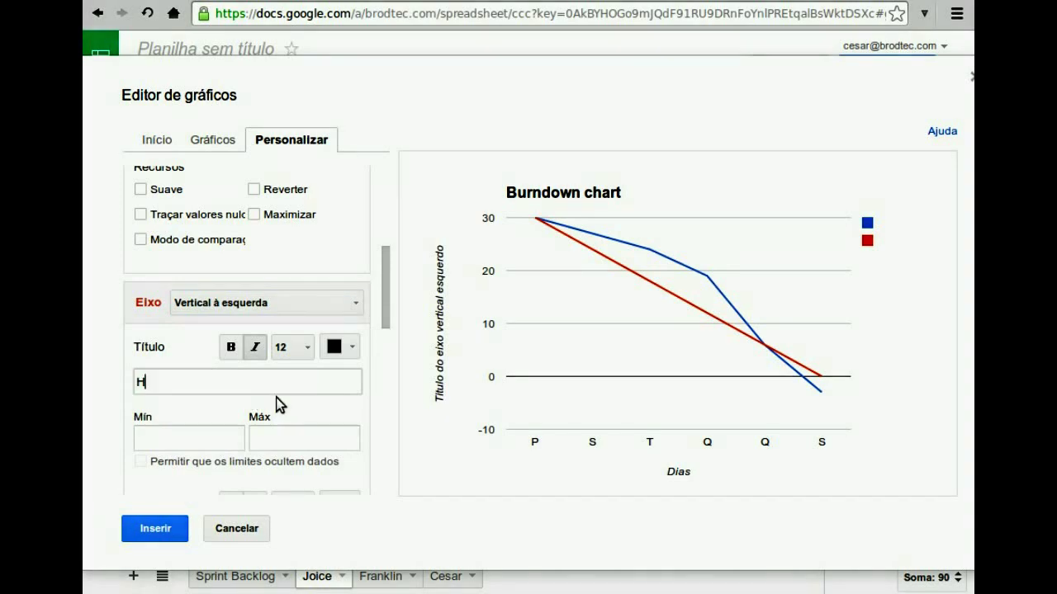
{"action": "left_click", "coordinate": [164, 532]}
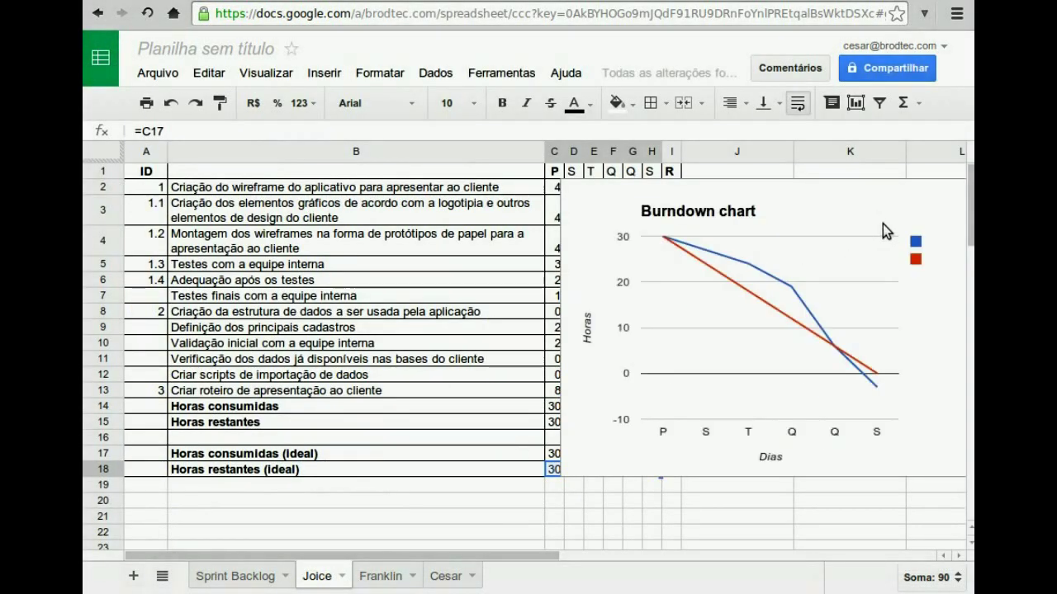
Switch the inserted burndown chart to view mode and move it over columns B to J, starting at row 4
{"action": "left_click", "coordinate": [866, 202]}
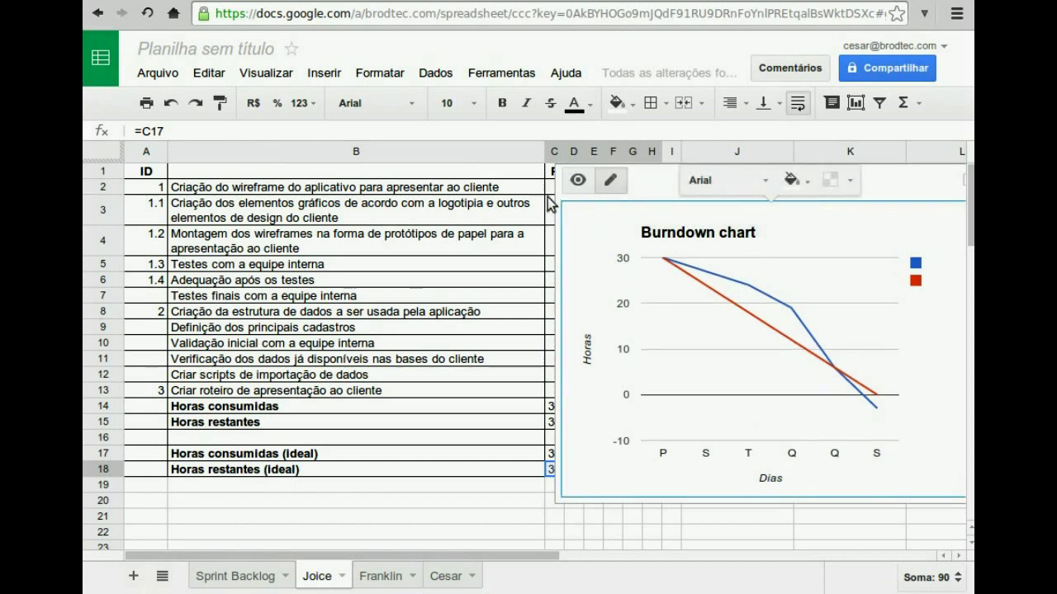
{"action": "left_click", "coordinate": [577, 182]}
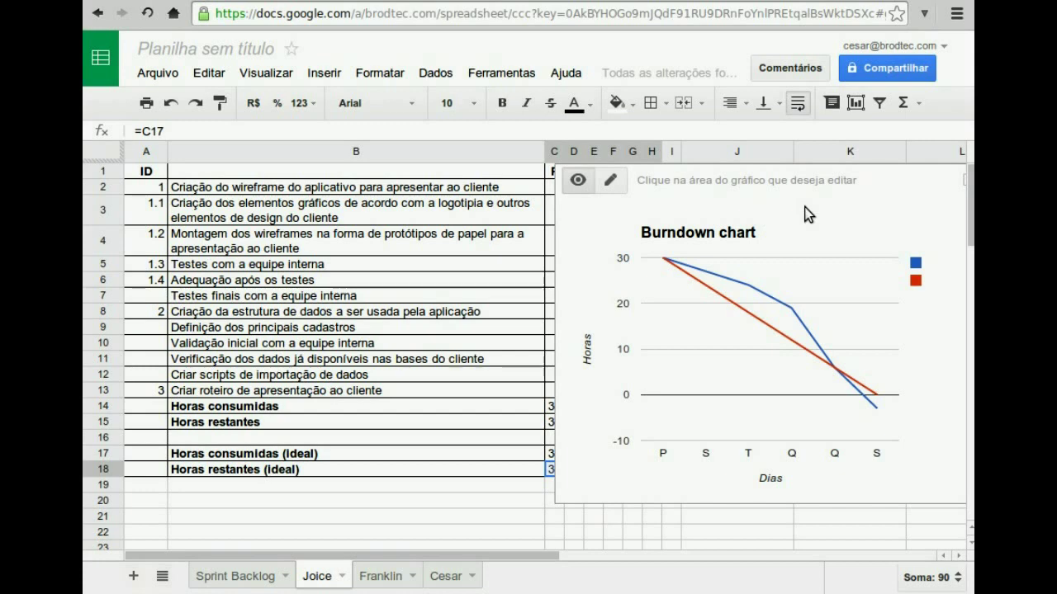
{"action": "left_click_drag", "start_coordinate": [924, 183], "coordinate": [661, 244]}
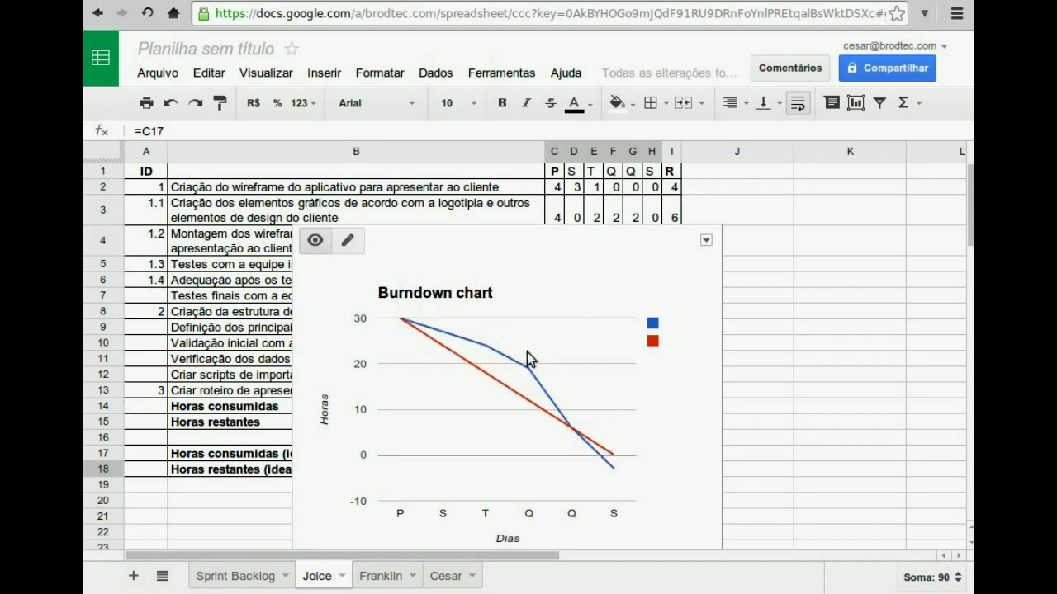
Inspect the remaining-hours points for the last days, and move the chart beside the task descriptions, starting at row 2
{"action": "mouse_move", "coordinate": [611, 470]}
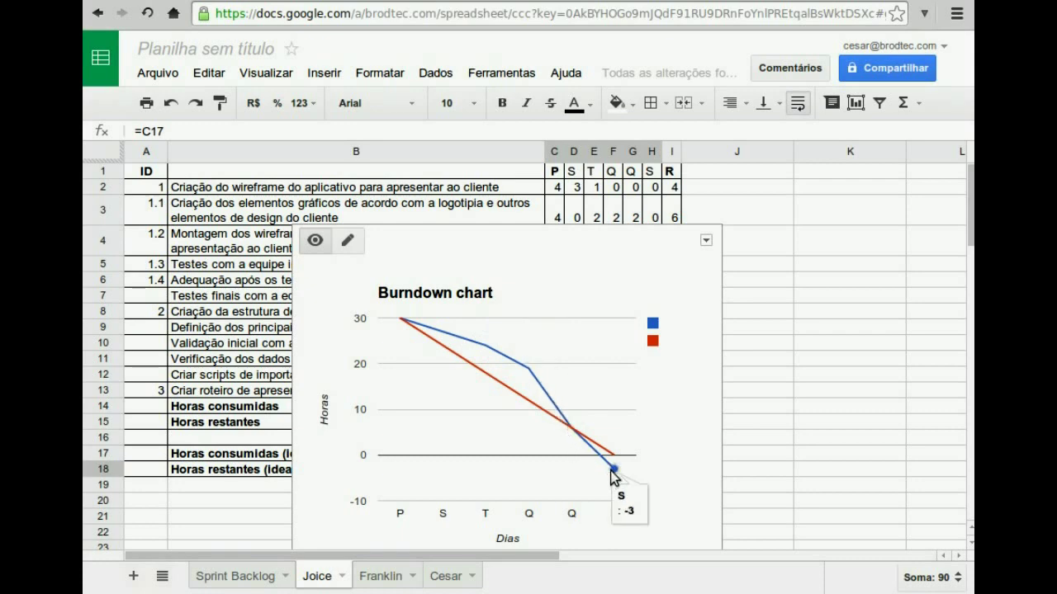
{"action": "mouse_move", "coordinate": [576, 431]}
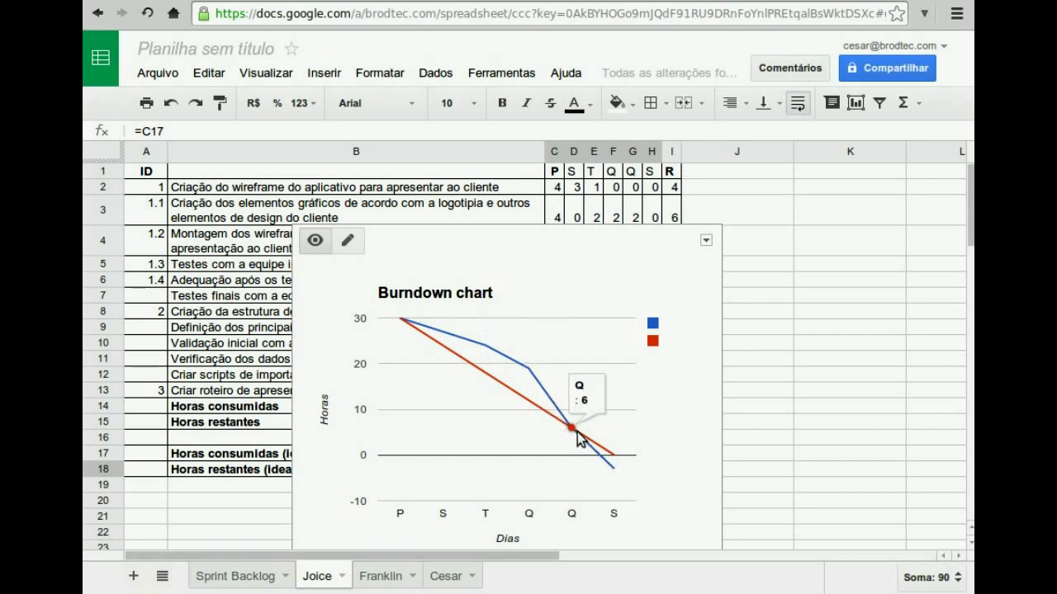
{"action": "mouse_move", "coordinate": [529, 372]}
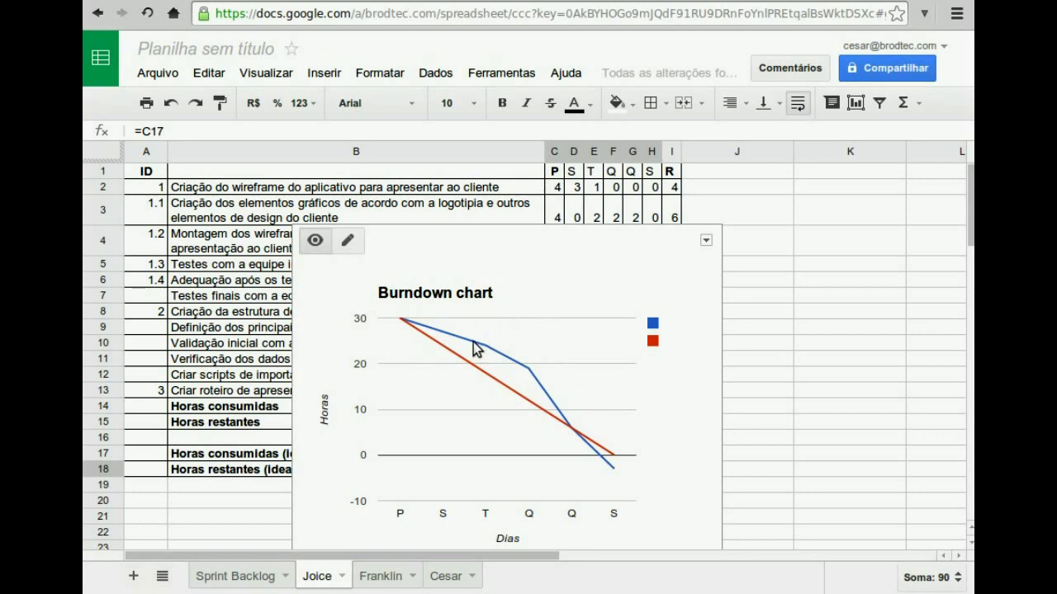
{"action": "left_click_drag", "start_coordinate": [511, 240], "coordinate": [736, 196]}
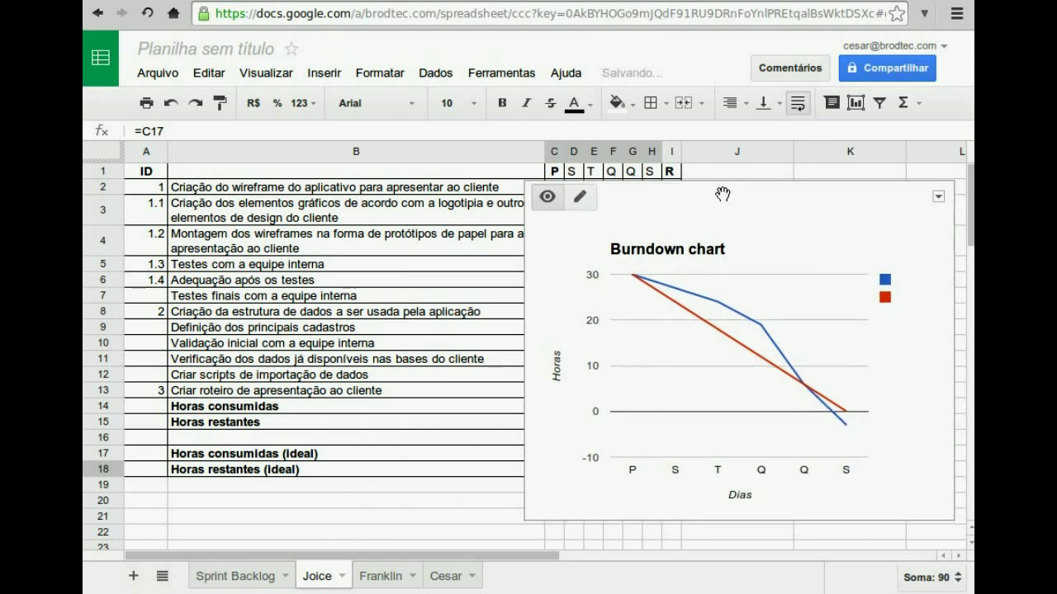